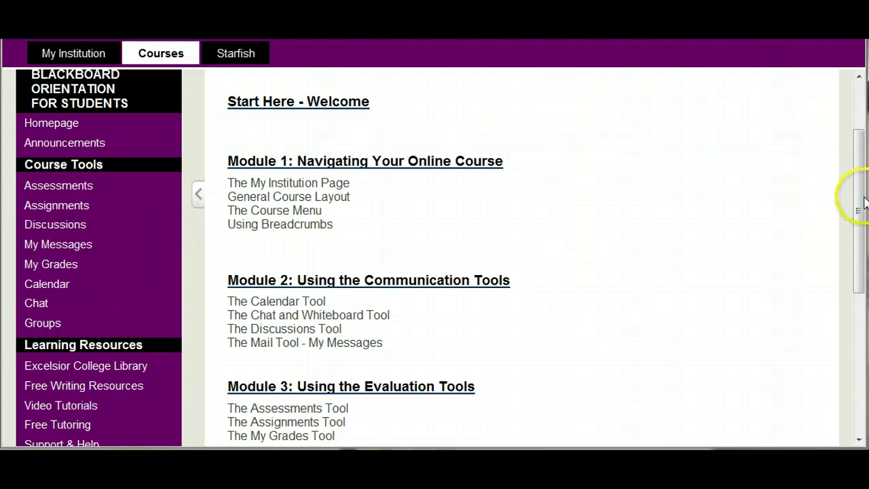
Step: View Module 1: Navigating Your Online Course and return to the course Homepage
mouse_move(862, 197)
mouse_down()
mouse_move(842, 306)
mouse_move(863, 176)
mouse_move(855, 307)
mouse_move(864, 197)
mouse_up()
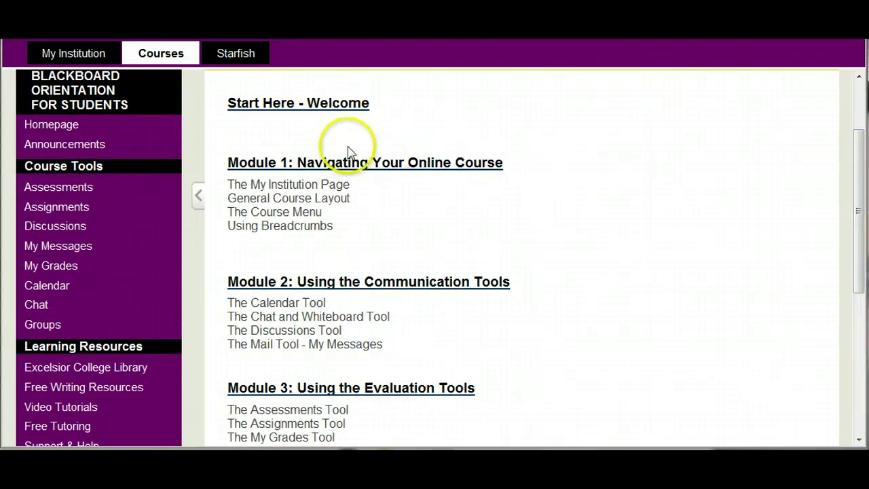
click(347, 164)
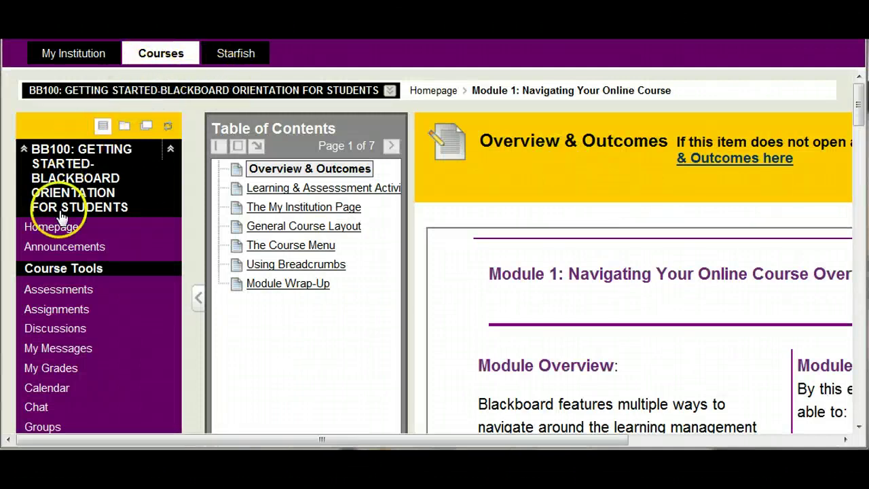
click(66, 230)
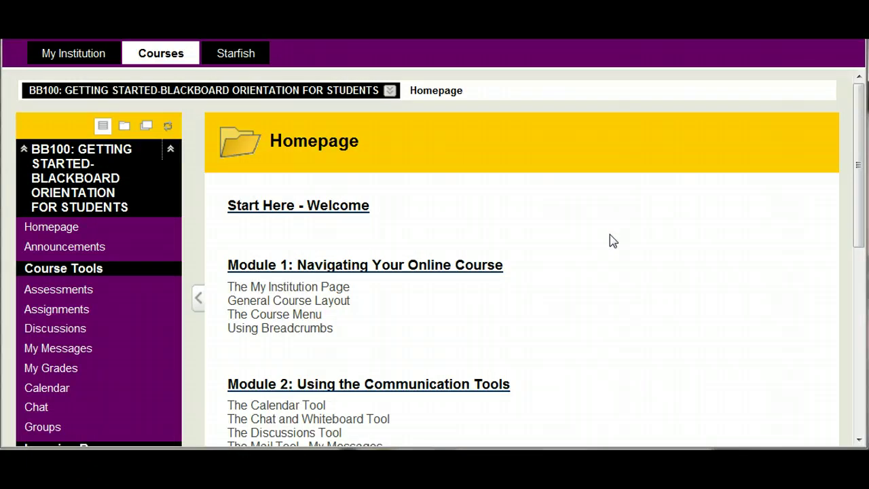
Step: Open the course's Discussions and enter the forum M2D1: Posting a Discussion Message
drag(860, 167, 858, 215)
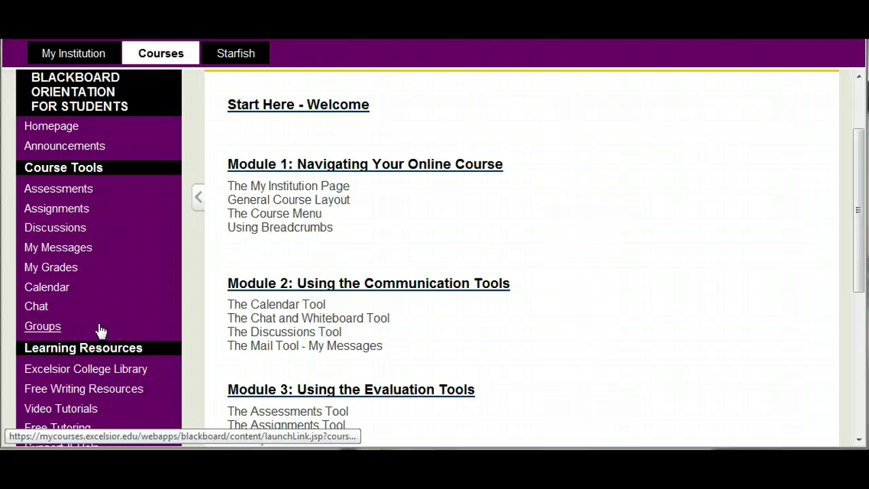
click(57, 231)
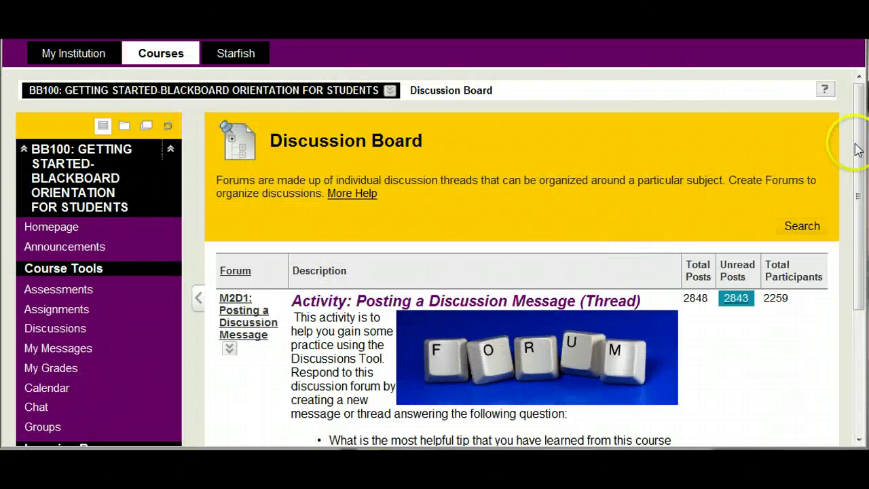
drag(863, 149, 864, 215)
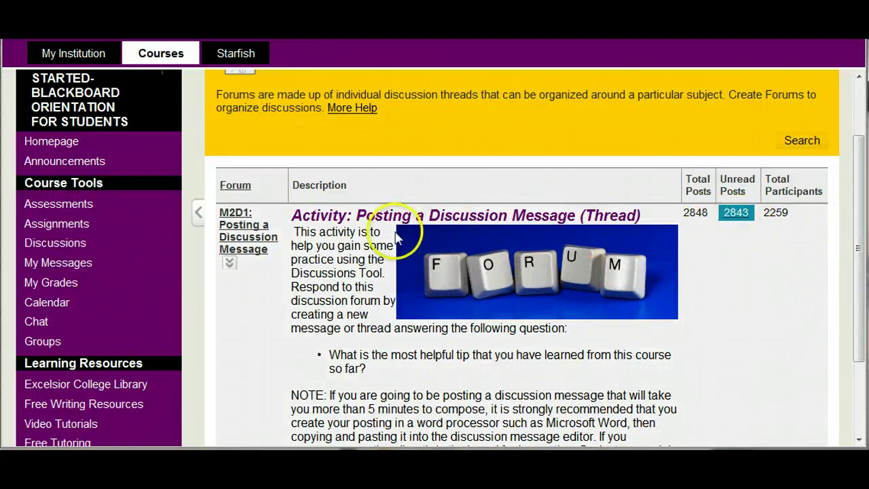
click(230, 245)
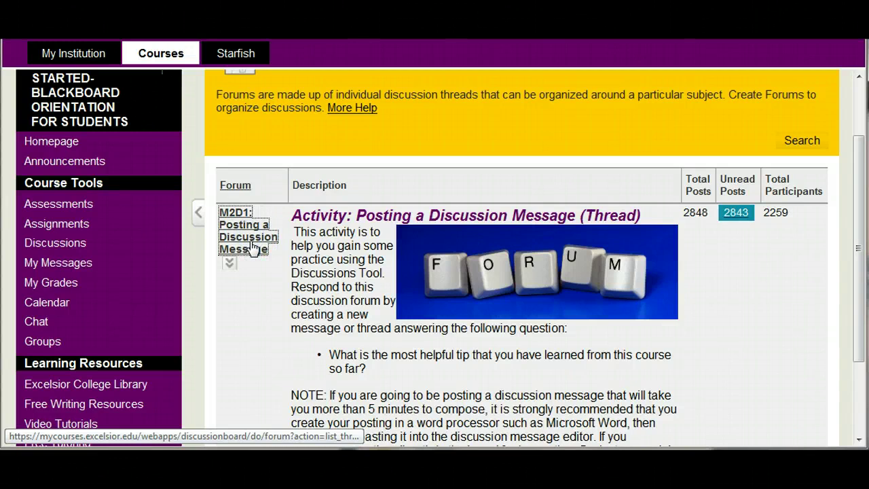
click(253, 249)
click(251, 287)
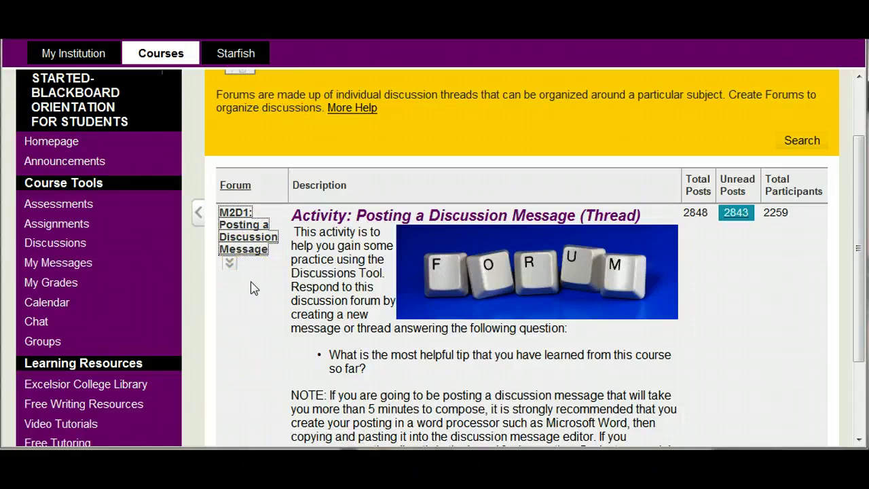
click(233, 229)
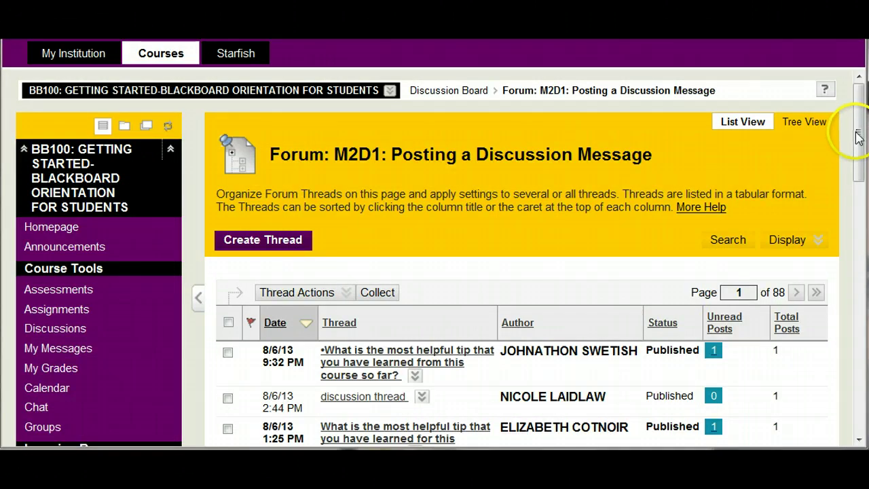
Step: Create a new thread in the forum with the subject "Test" and the message "Trying this out."
drag(857, 138, 860, 167)
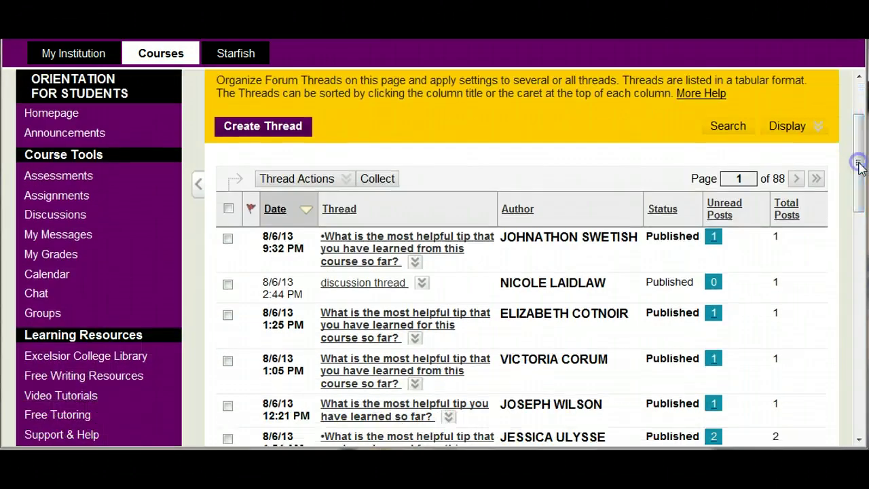
click(296, 136)
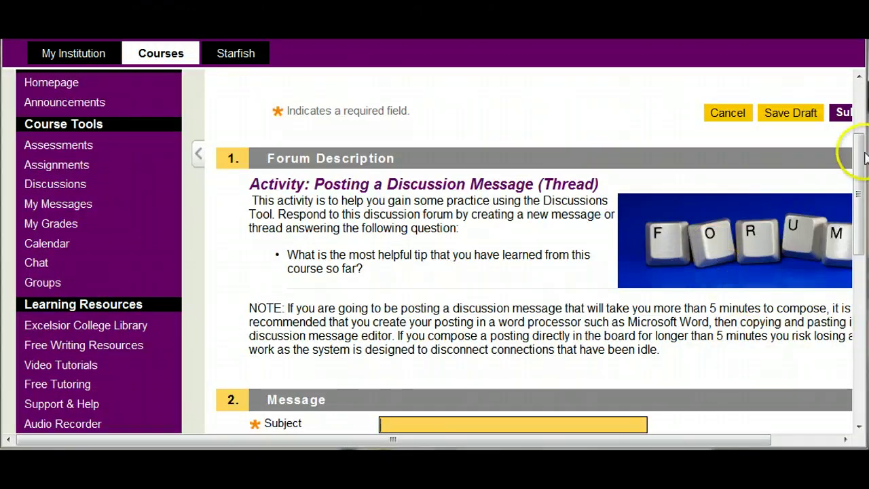
drag(864, 156, 849, 227)
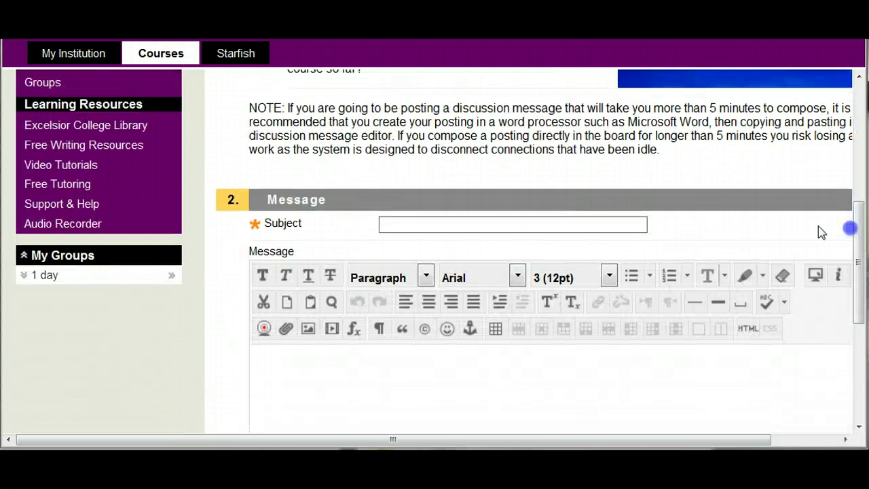
click(442, 223)
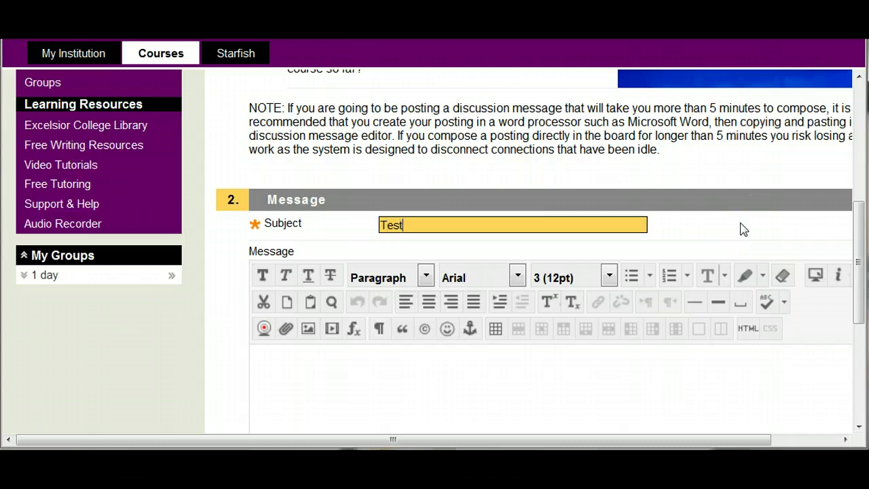
click(617, 389)
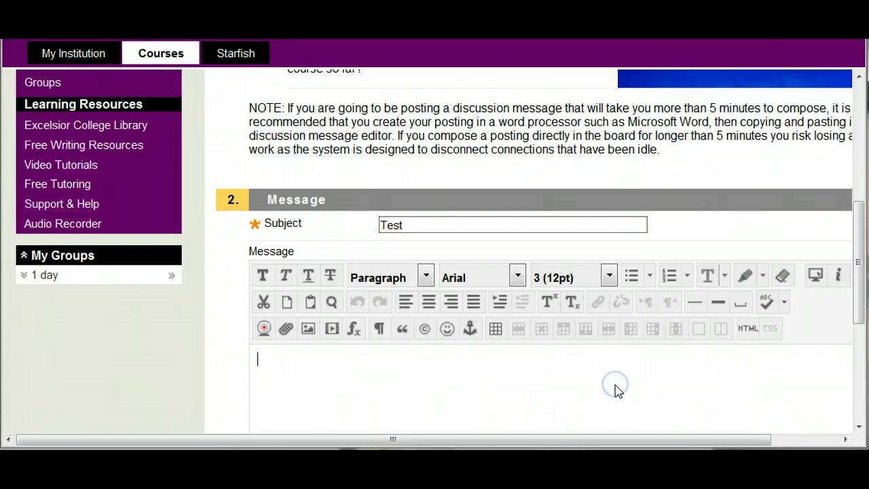
text(Trying this out.)
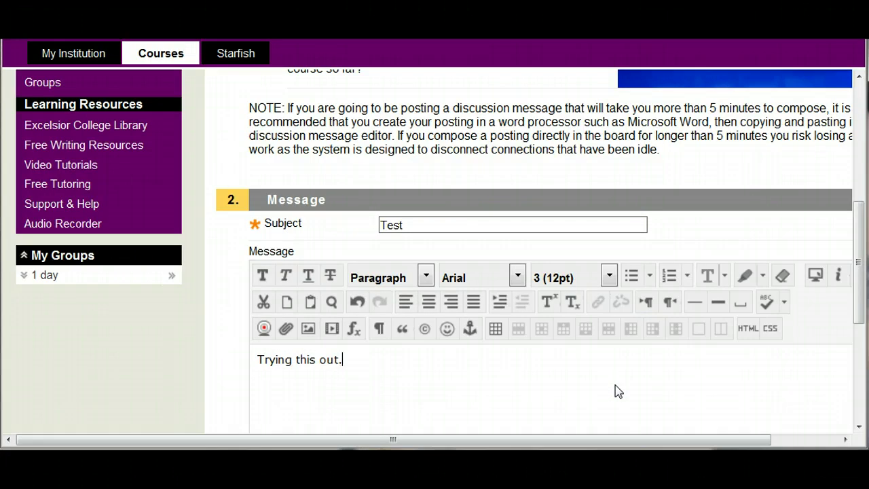
Step: Submit the new thread to publish it in the forum
click(860, 198)
drag(856, 194, 848, 414)
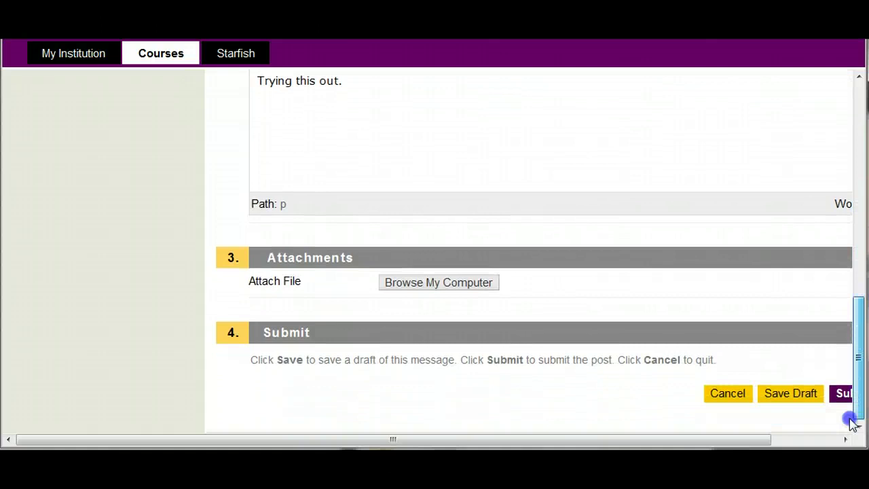
click(701, 440)
drag(703, 442, 718, 440)
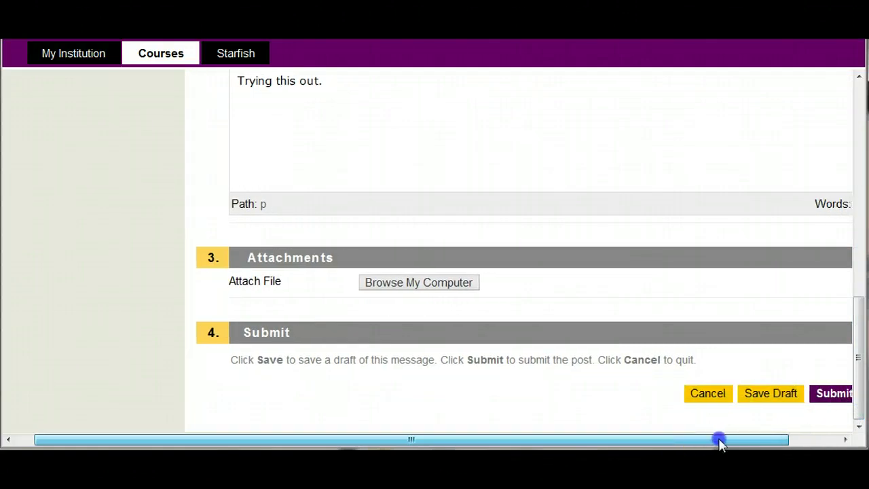
click(835, 396)
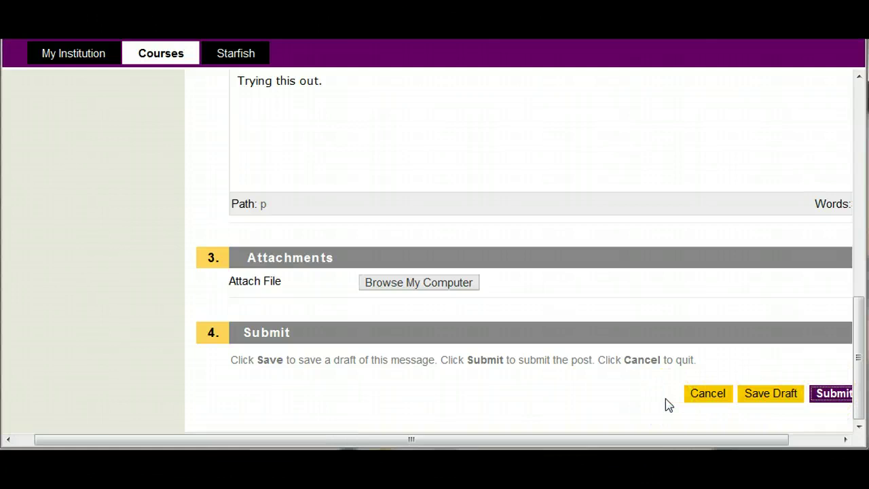
click(855, 395)
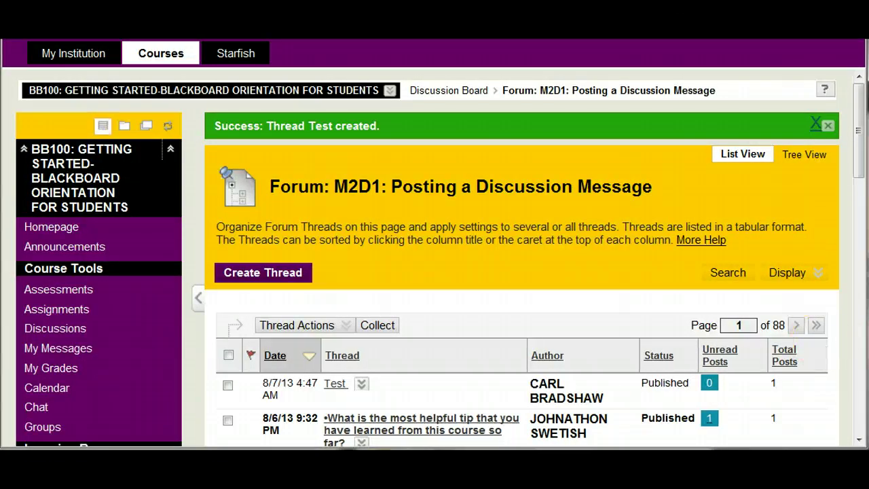
Step: Open the thread dated 8/6/13 9:32 PM about the most helpful course tip and start a reply to its post
drag(861, 143, 859, 172)
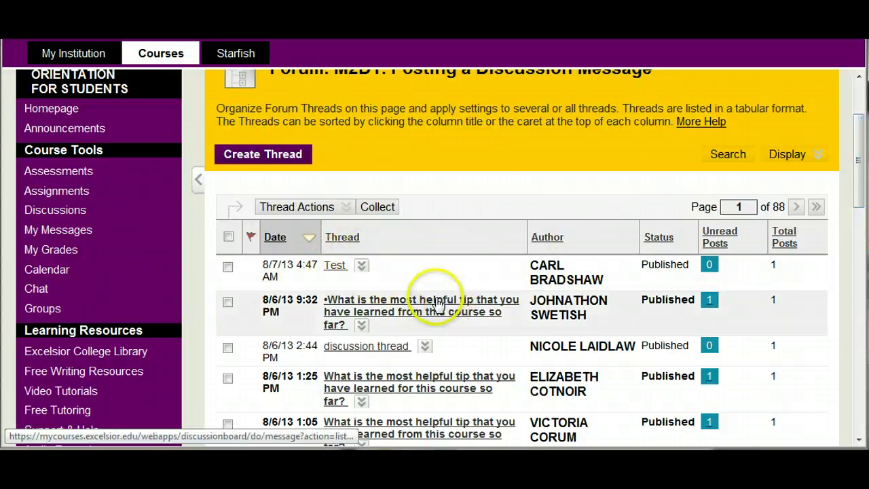
click(418, 309)
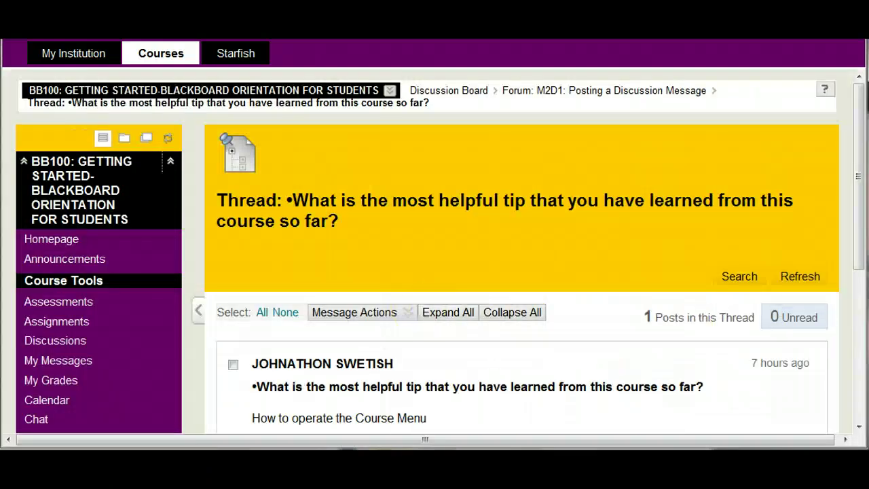
drag(859, 167, 860, 254)
click(211, 260)
click(266, 279)
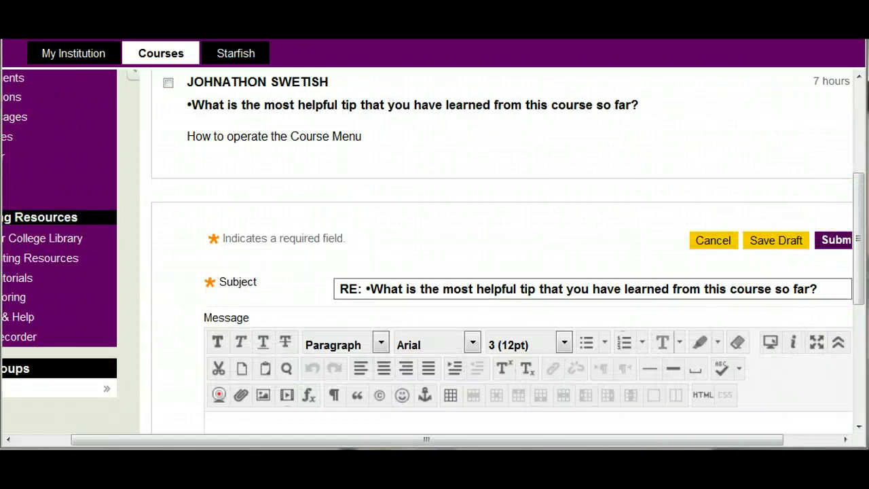
Step: Enter "Reply" as the message body of the reply, keeping the prefilled subject
click(856, 214)
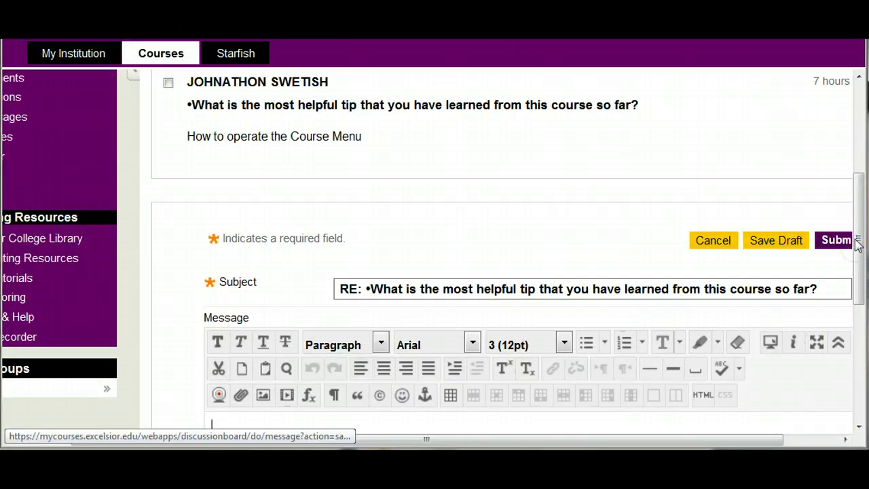
drag(857, 243, 856, 274)
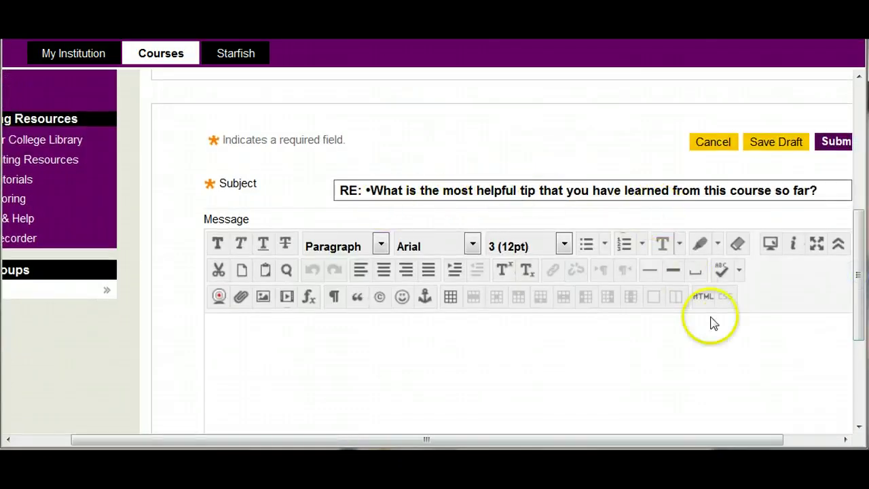
click(605, 372)
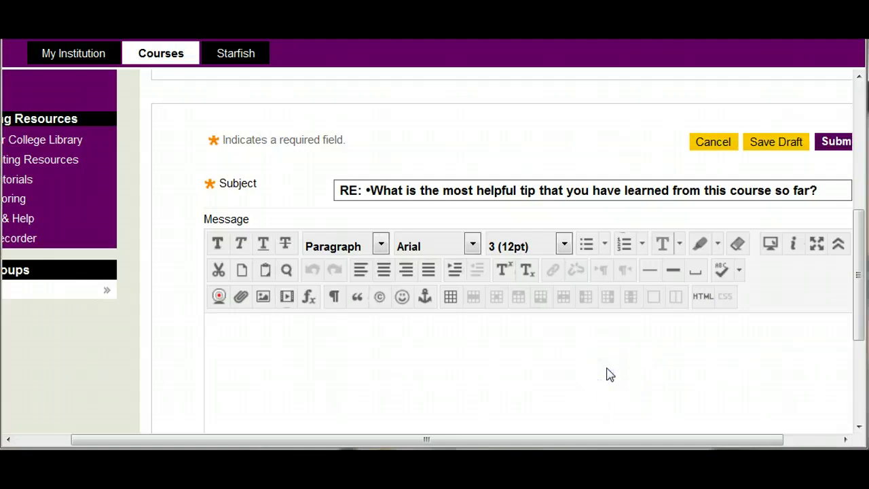
text(Reply)
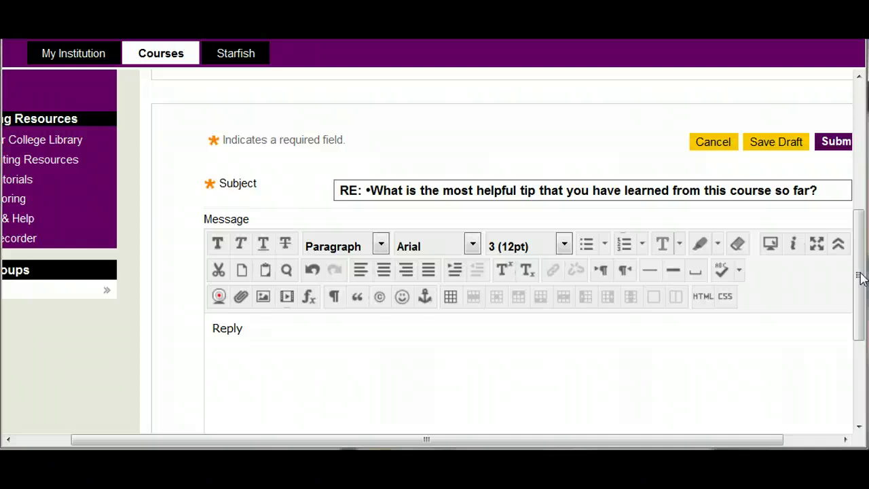
Step: Check the attachment and submission options of the reply form and the paste option for its message body
drag(861, 275, 860, 349)
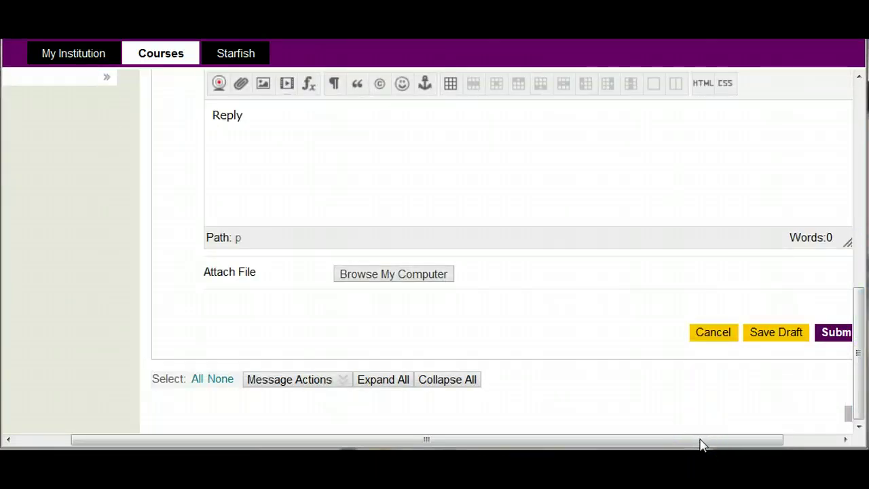
drag(701, 442, 742, 442)
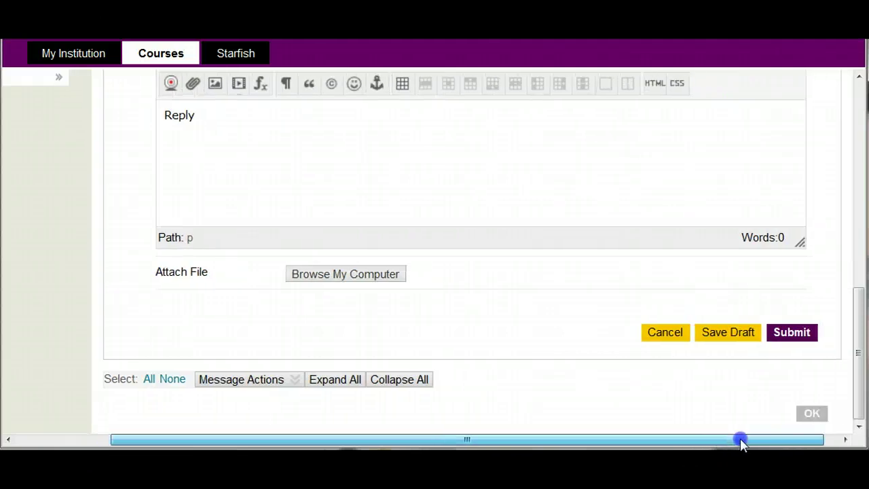
click(281, 127)
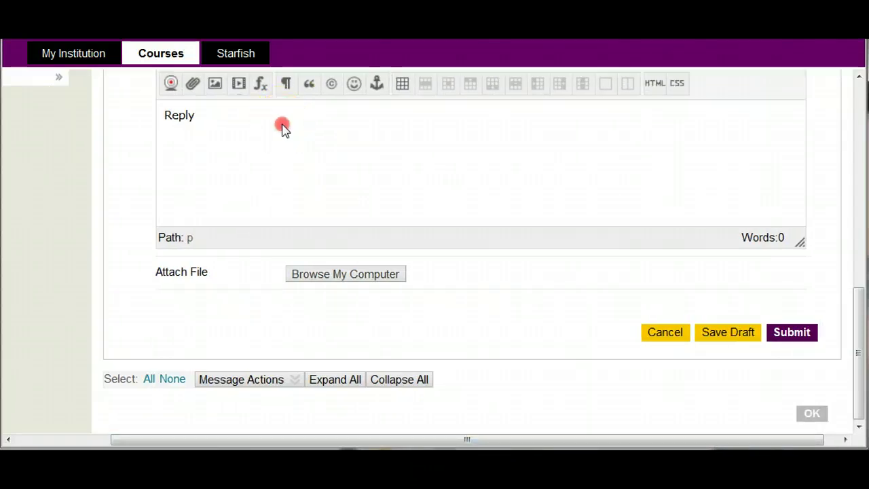
right_click(281, 127)
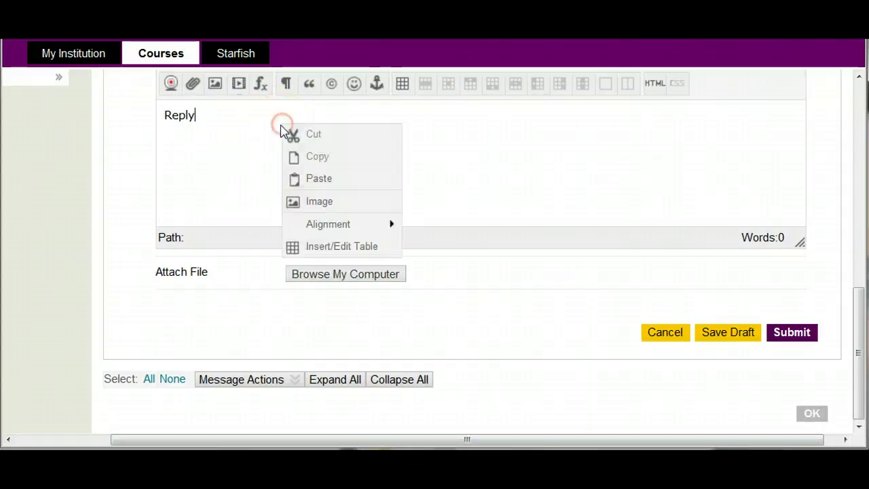
click(647, 167)
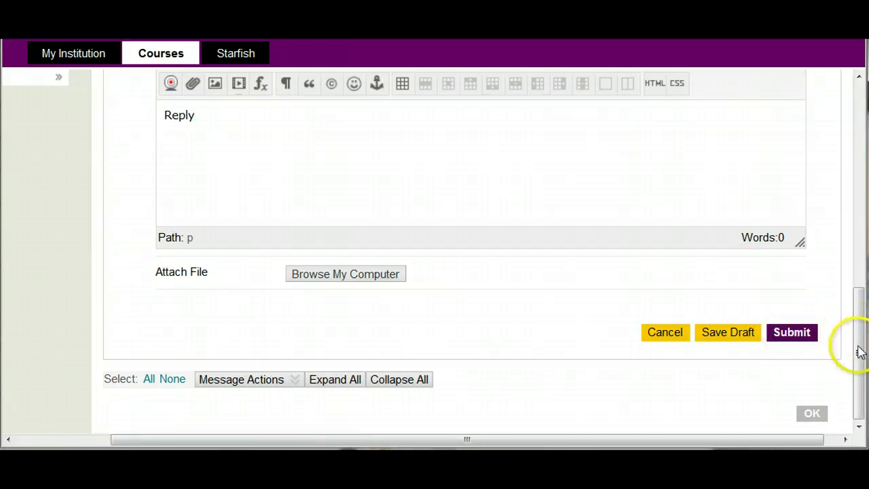
Step: Leave the thread without saving the reply and open the Completing an Assignment activity from the course's Assignments area
drag(860, 352, 861, 193)
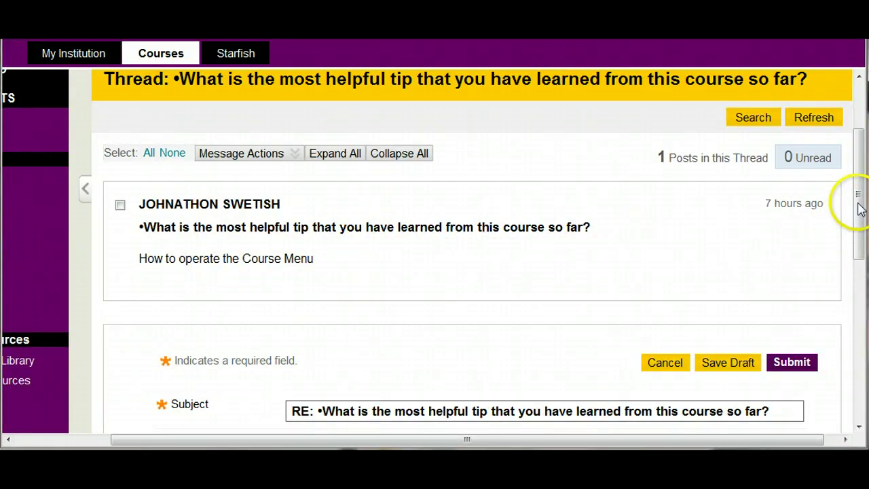
drag(860, 203, 860, 178)
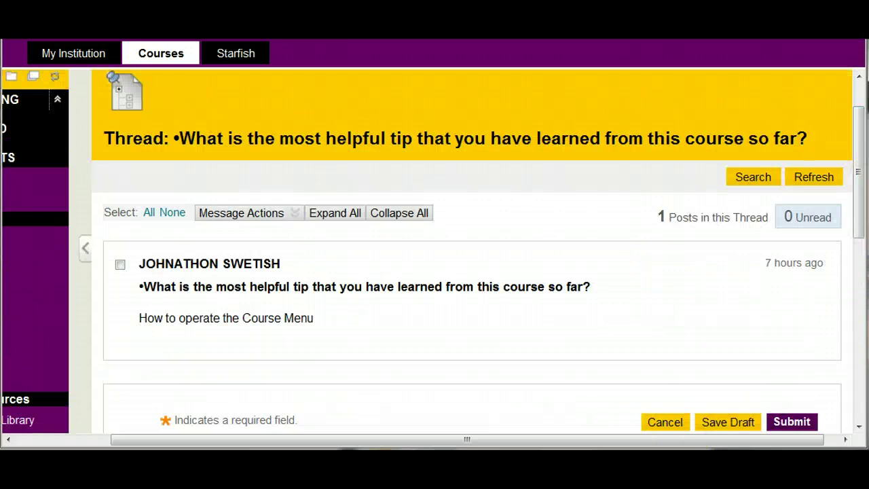
drag(666, 441, 539, 443)
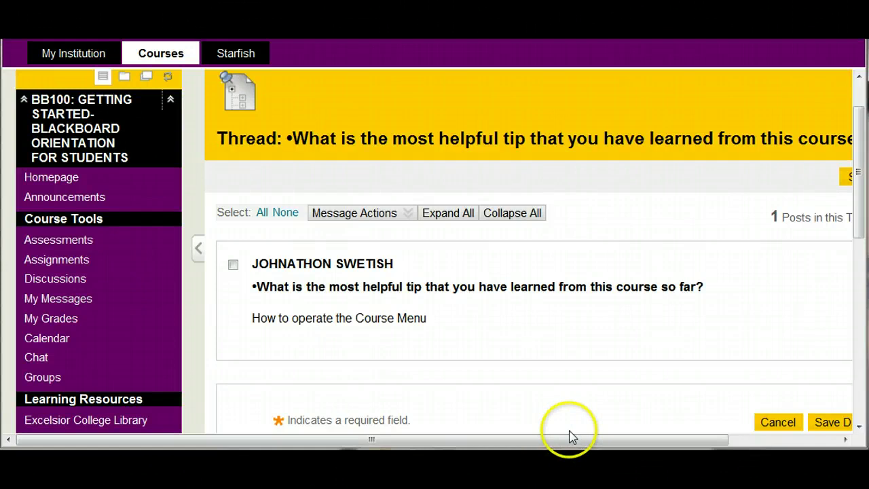
click(75, 264)
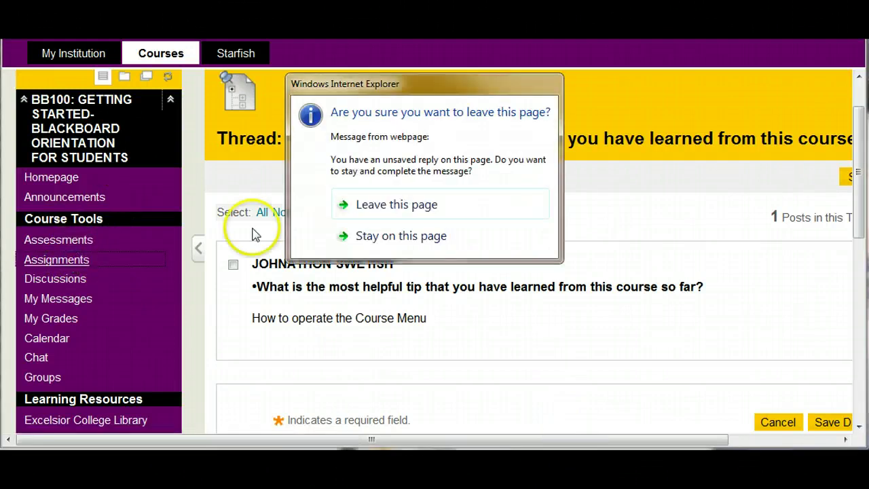
click(428, 201)
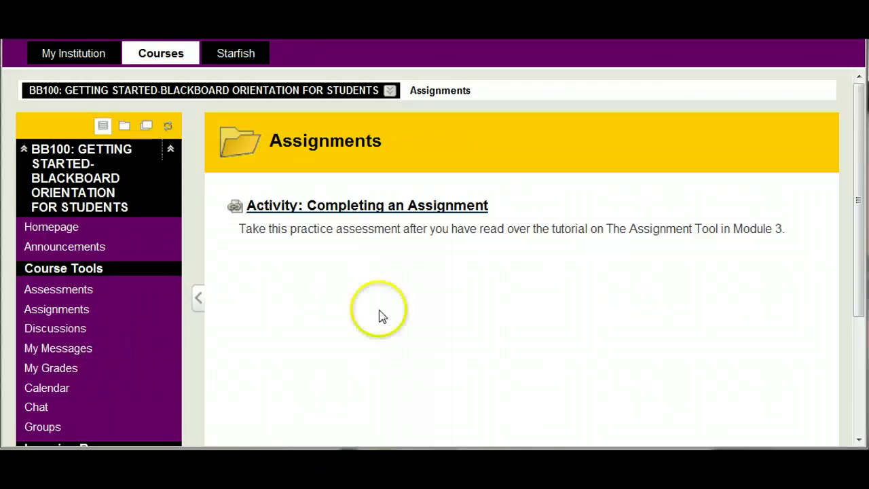
click(407, 210)
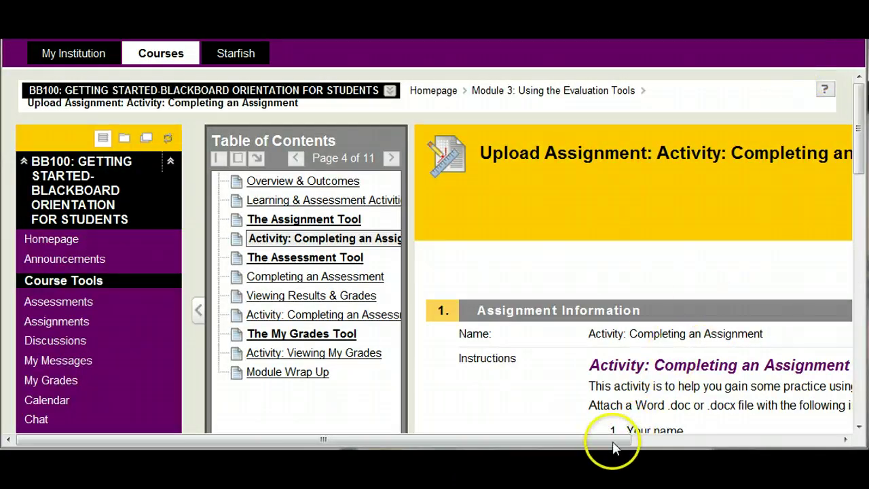
Step: Enter "This is my best effort." as the submission text under Assignment Materials
drag(614, 440, 754, 441)
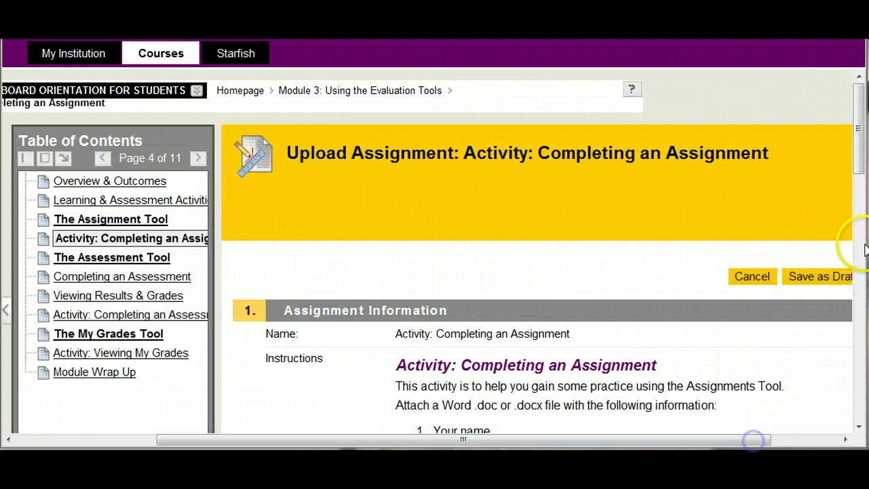
drag(864, 155, 856, 279)
click(577, 319)
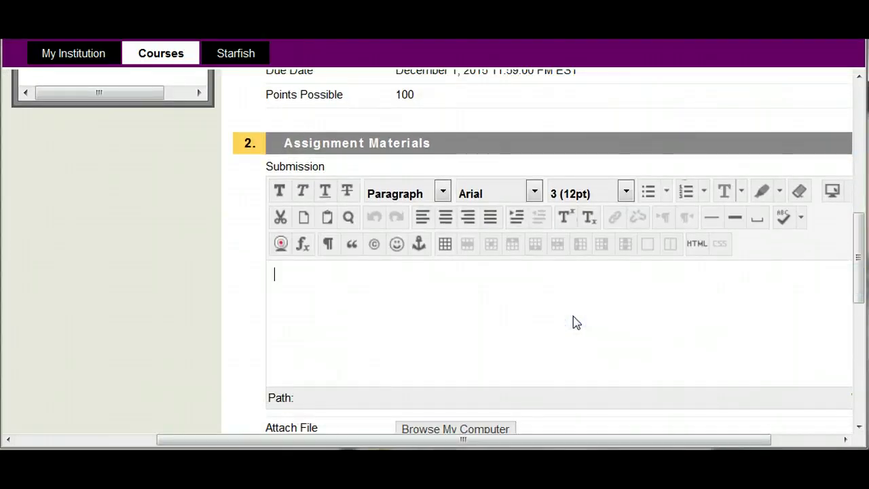
text(This is my best eff)
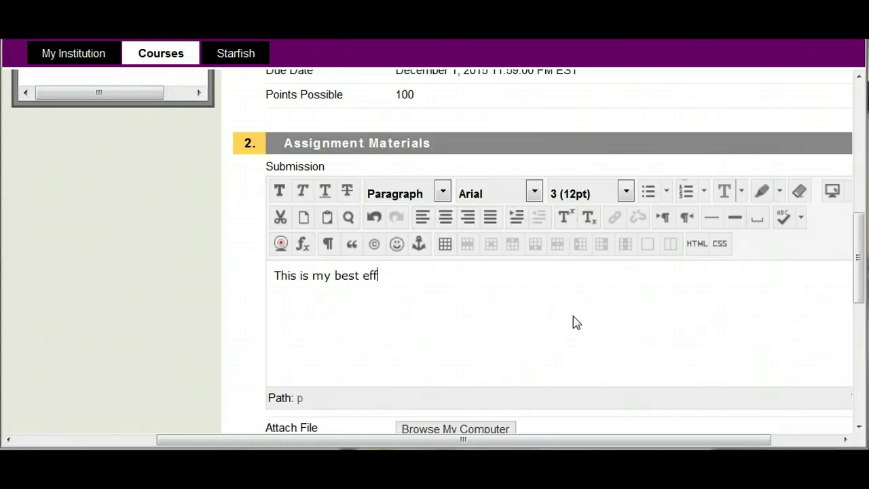
text(ort.)
Step: Attach the file AdvancementApplication from the APUS folder on the computer to the assignment submission
scroll(669, 258, down, 1)
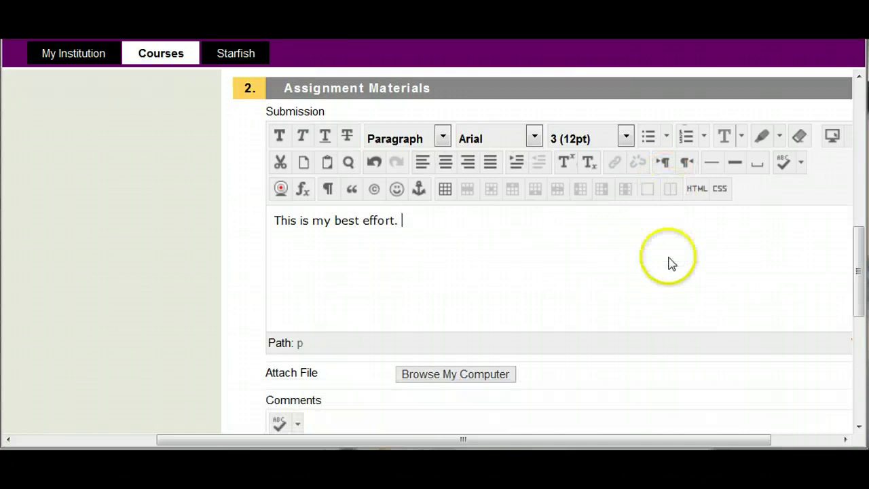
click(486, 373)
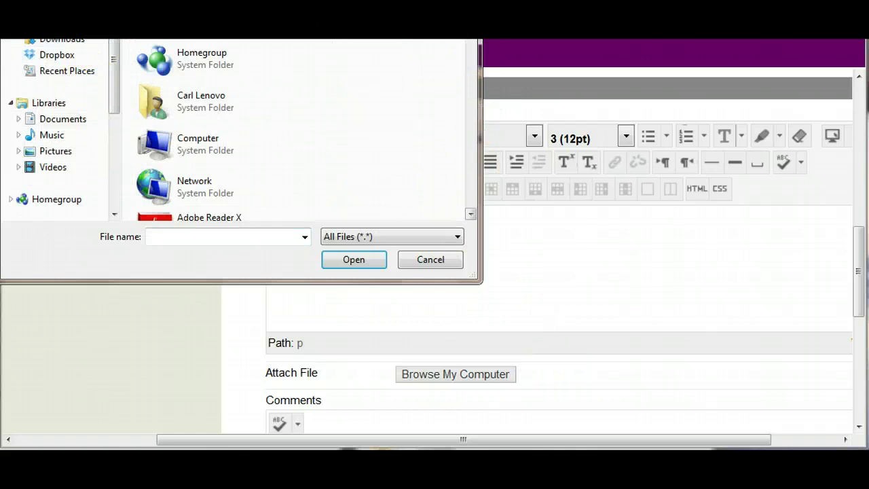
drag(474, 210, 473, 61)
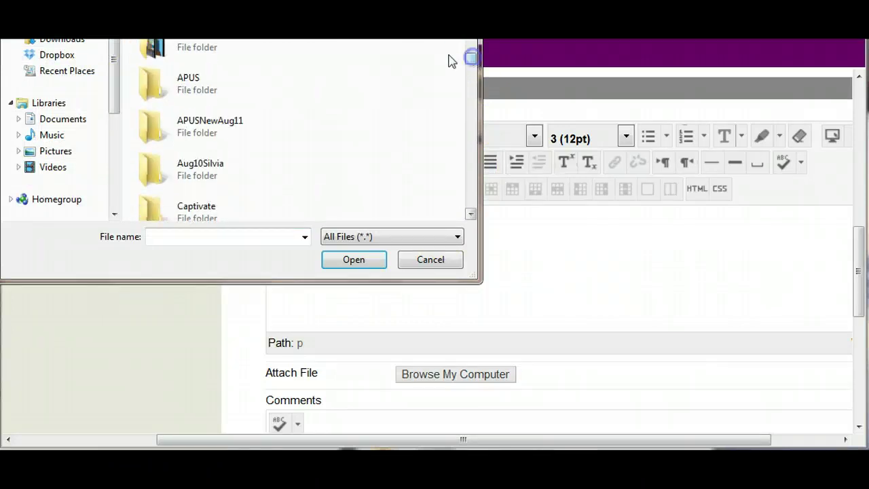
double_click(199, 76)
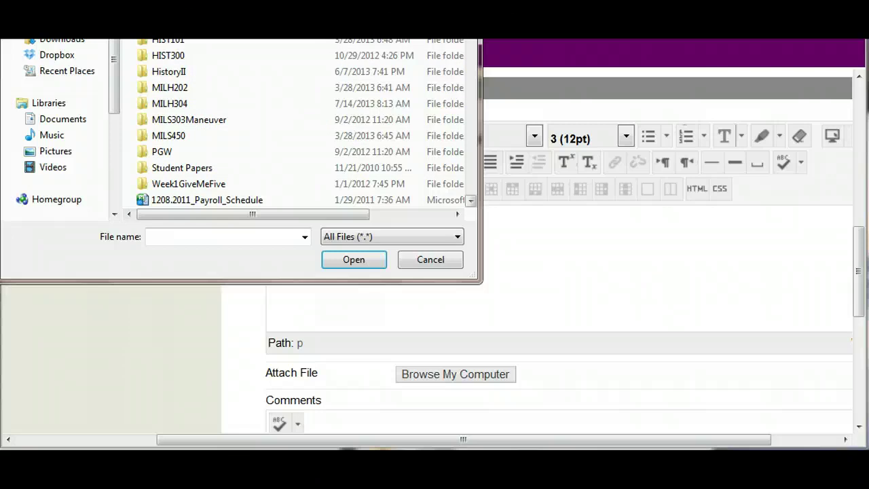
scroll(299, 122, down, 2)
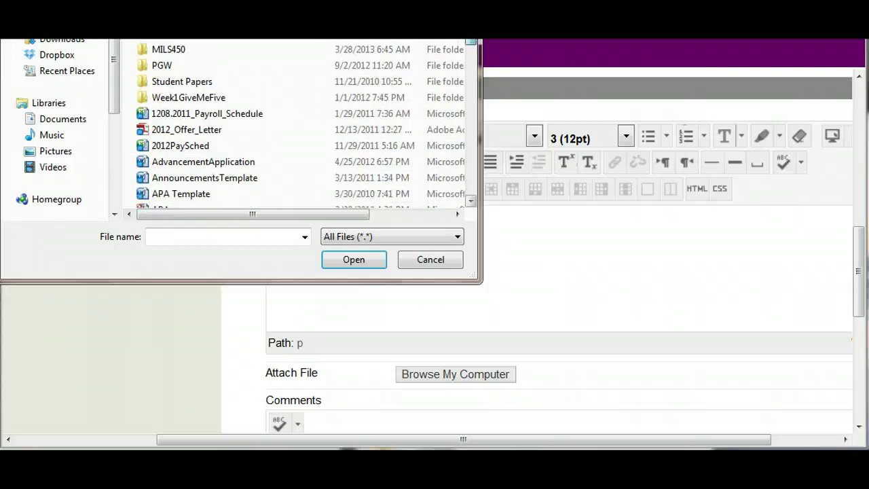
double_click(203, 162)
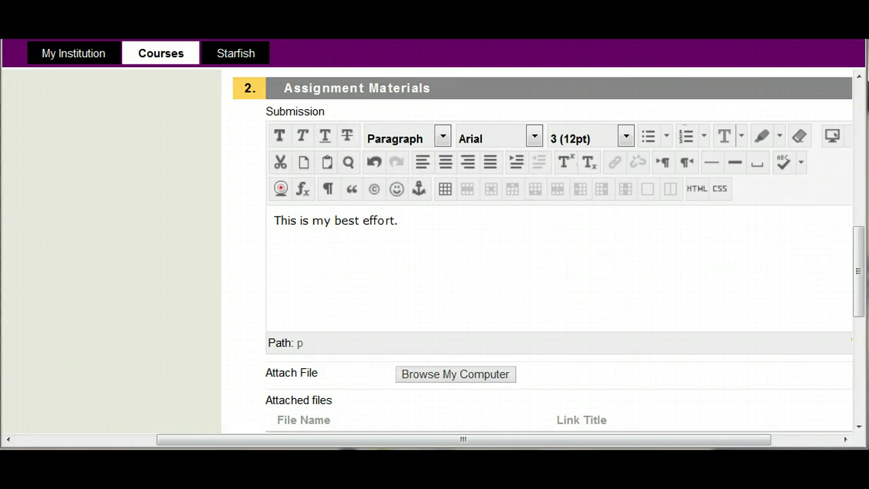
Step: Check the attached file's entry, the comments field and the submission options of the assignment form
drag(864, 238, 861, 269)
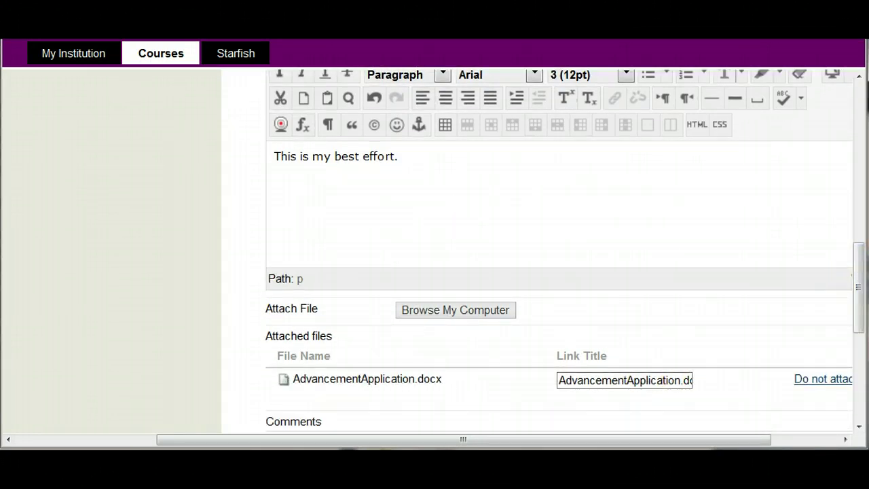
drag(862, 291, 860, 335)
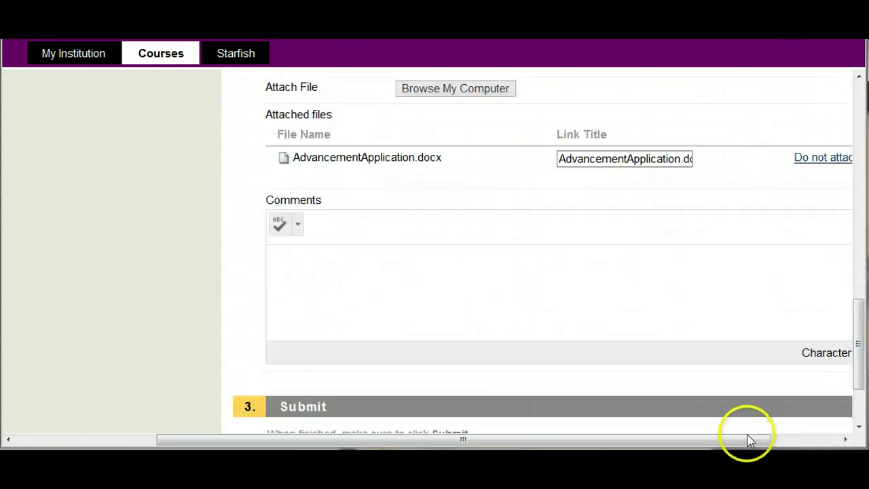
drag(747, 438, 825, 436)
drag(858, 349, 860, 388)
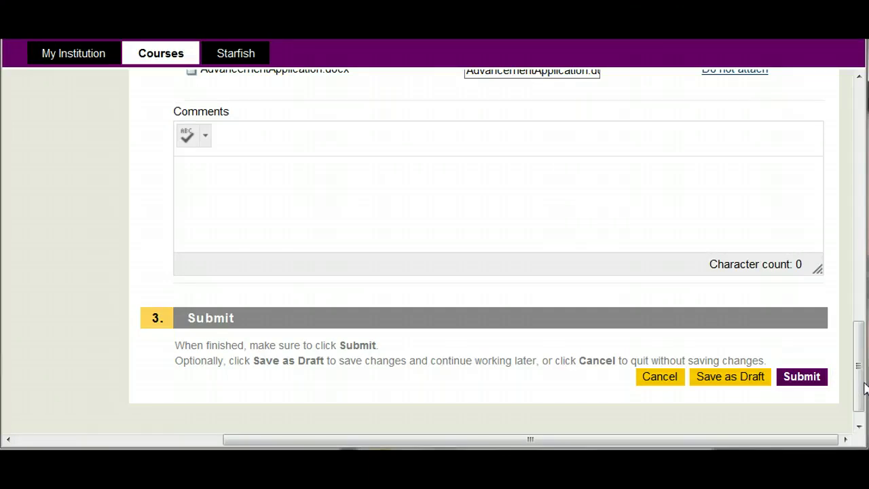
Step: Open the Completing an Assessment activity from the course's Assessments area and start another attempt of the timed test
drag(865, 386, 860, 206)
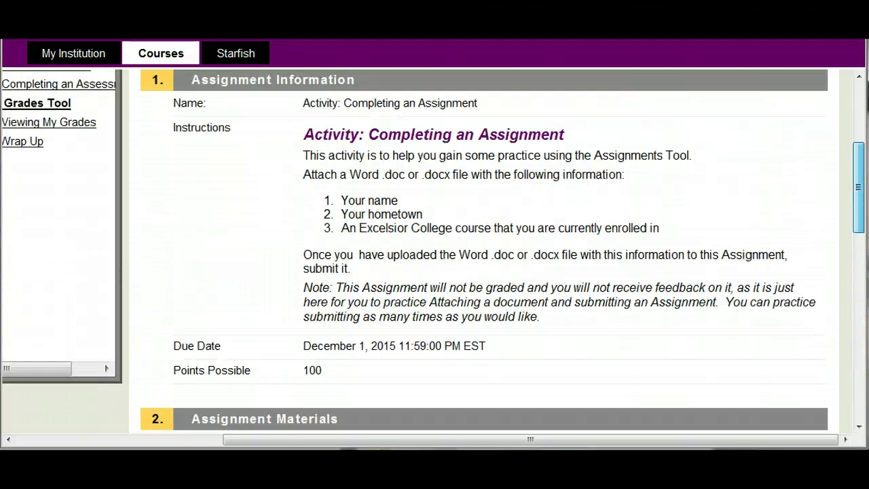
drag(738, 442, 537, 435)
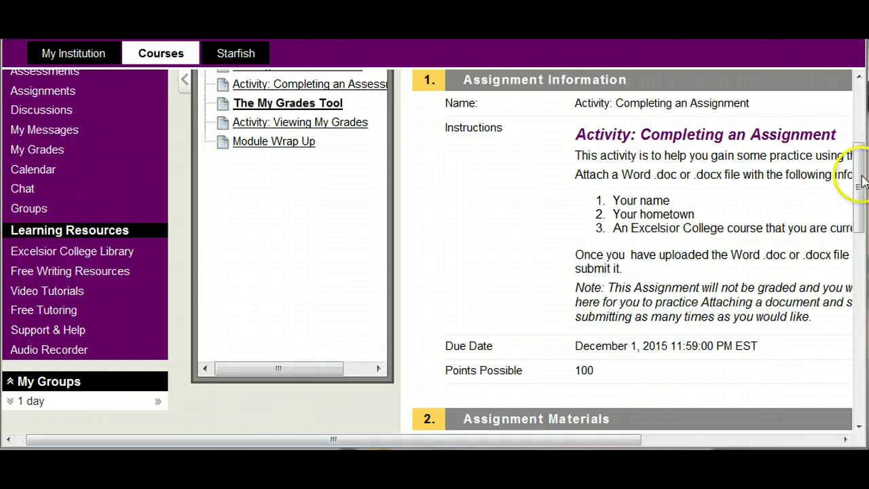
drag(863, 182, 863, 135)
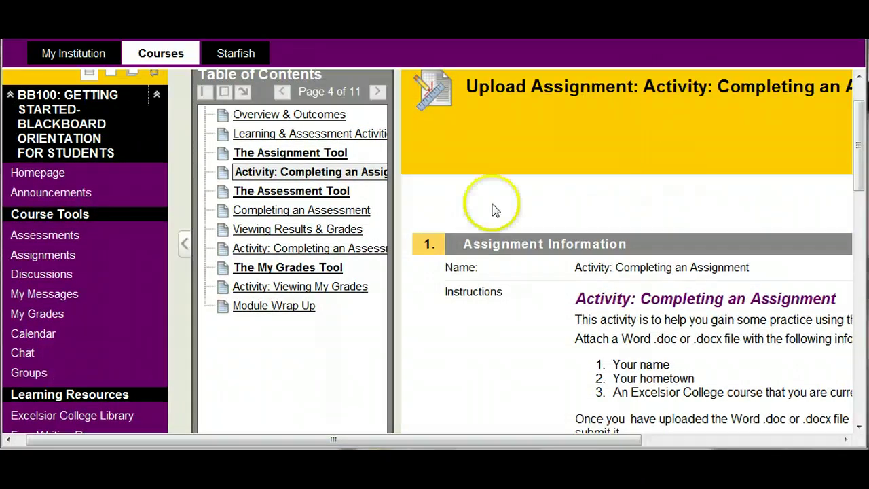
click(42, 238)
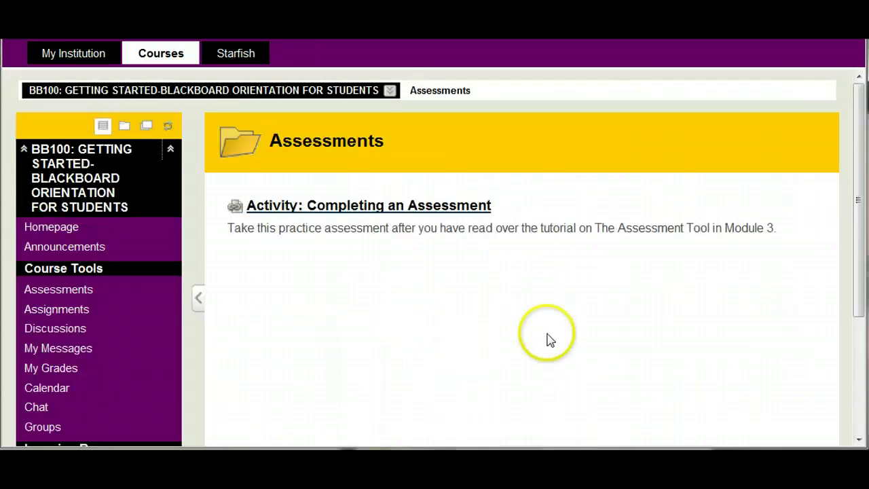
click(367, 206)
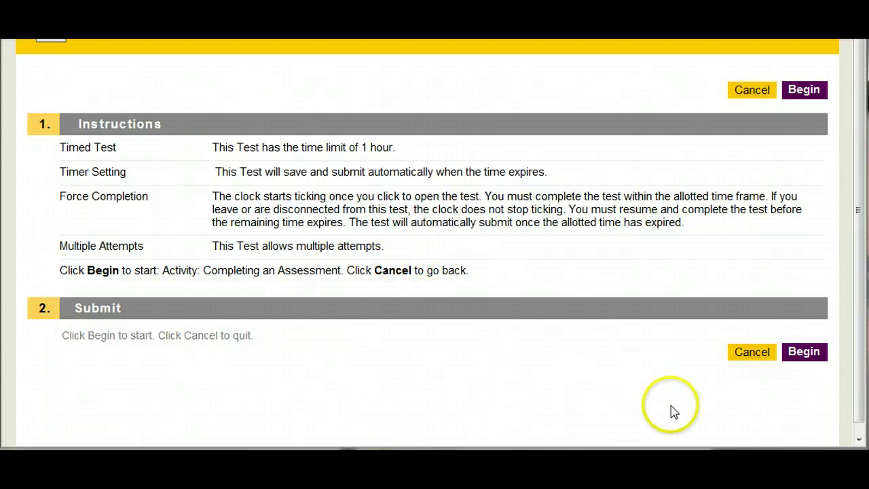
click(804, 351)
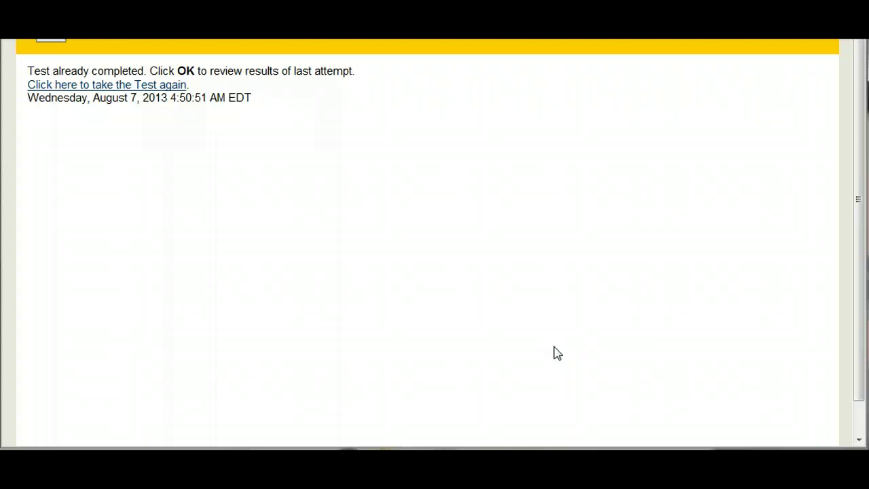
click(140, 86)
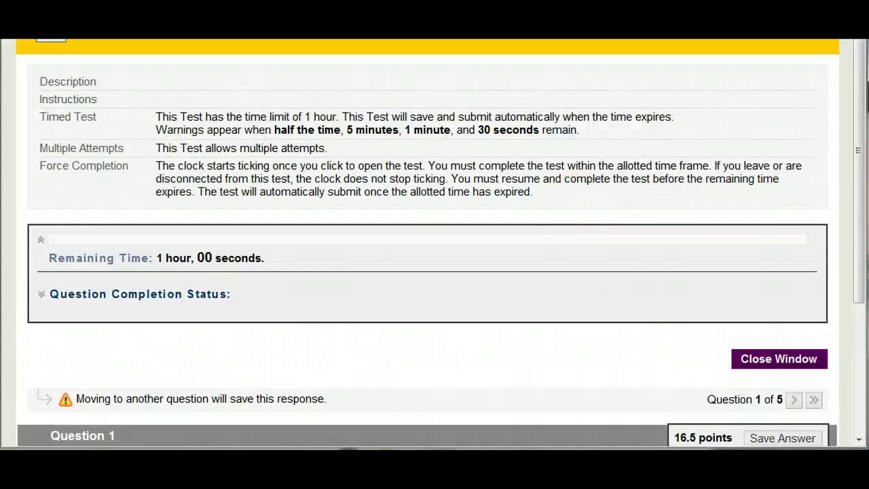
Step: Answer question 1 about the national anthem lyrics with "see" and move on to question 2
drag(864, 159, 846, 278)
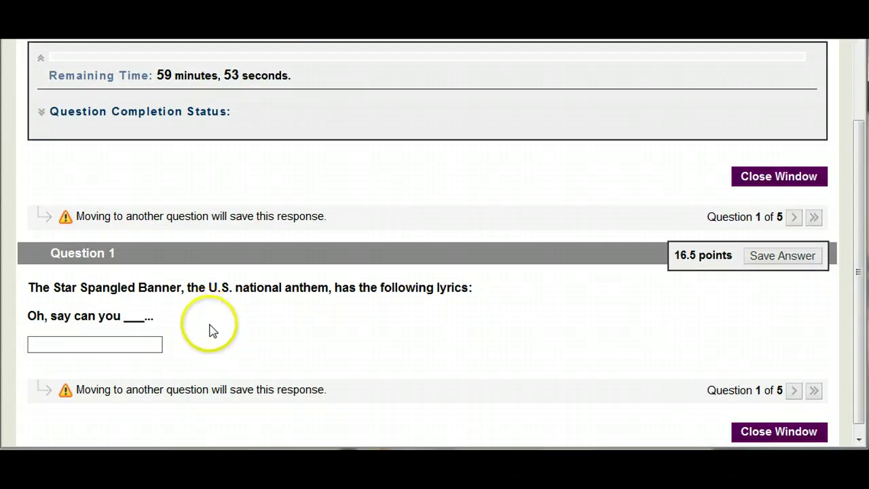
click(97, 339)
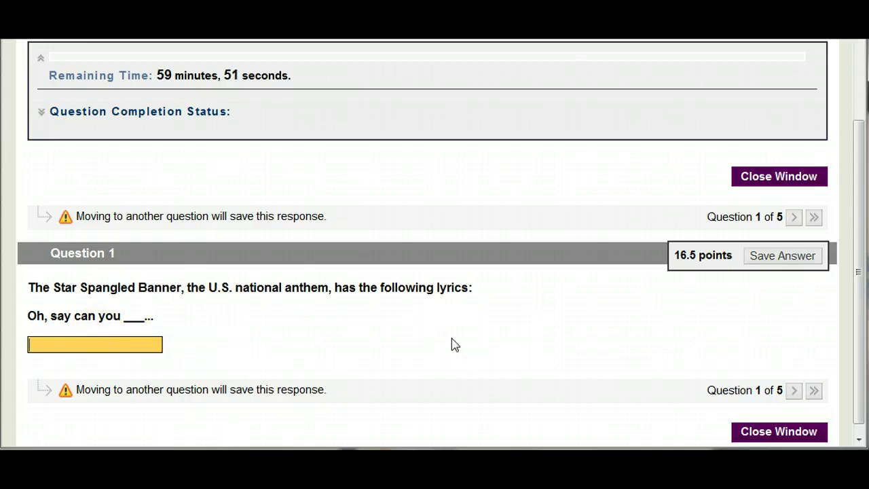
text(see)
click(817, 400)
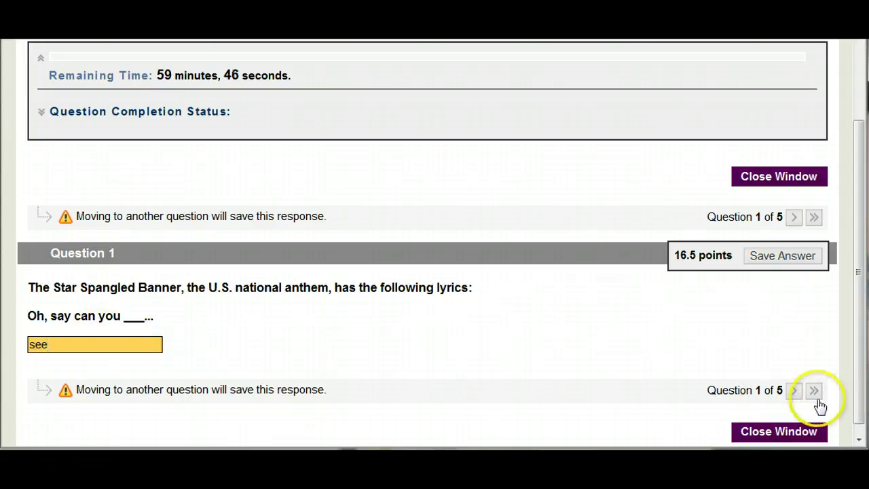
click(793, 395)
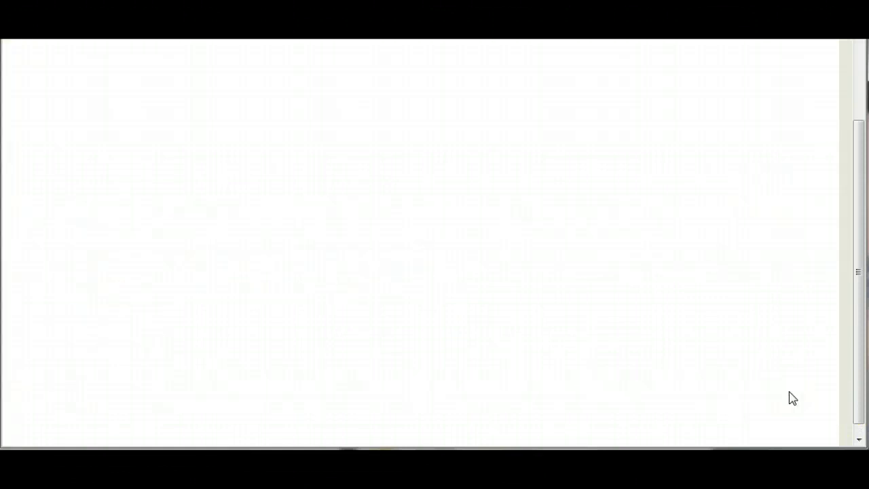
click(805, 396)
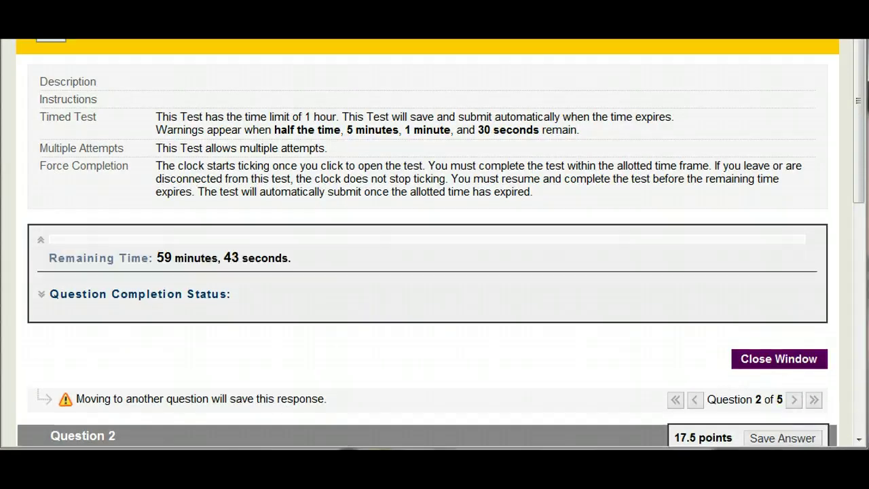
Step: Skip the Albany map question unanswered and answer True to question 3 about stop light colors, moving on to question 4
drag(859, 153, 860, 243)
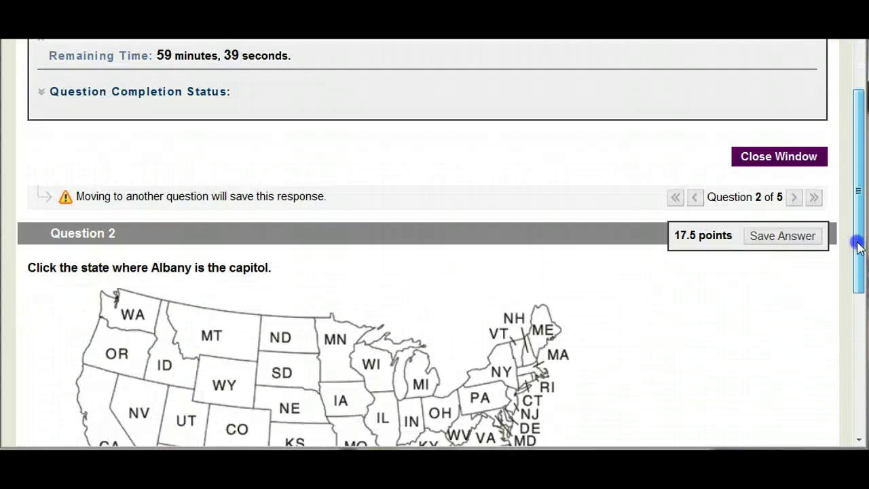
click(795, 198)
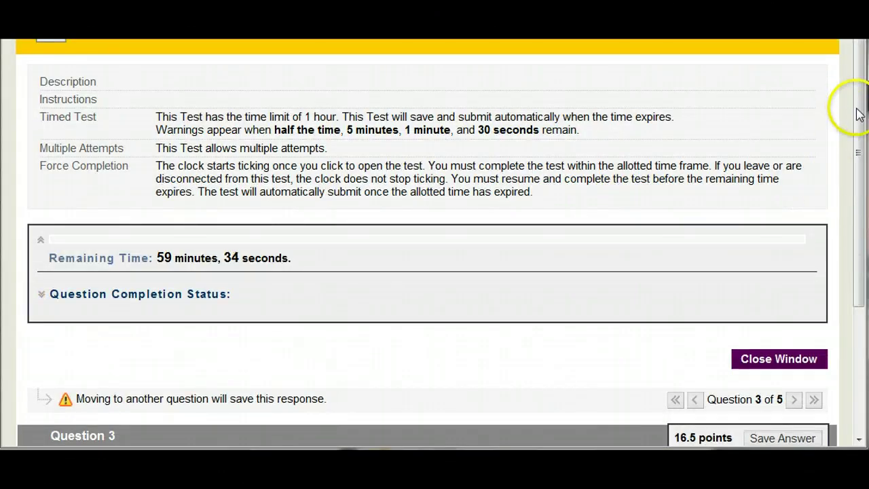
drag(862, 114, 860, 204)
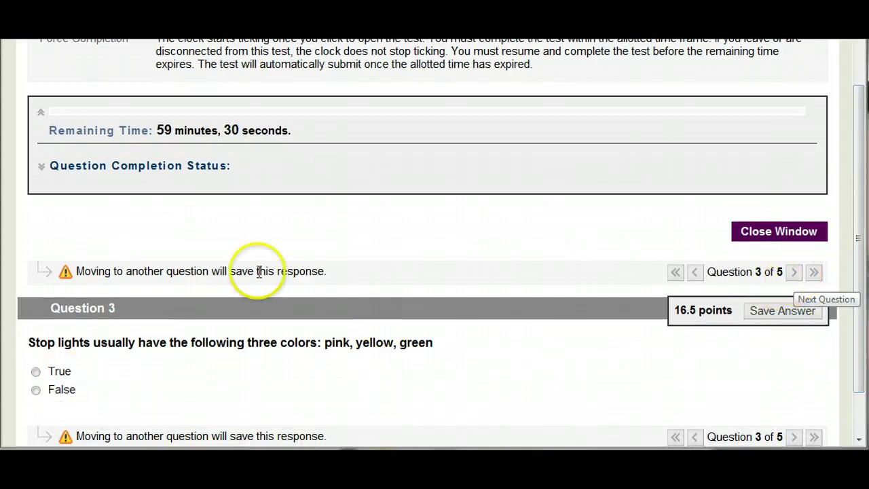
click(36, 371)
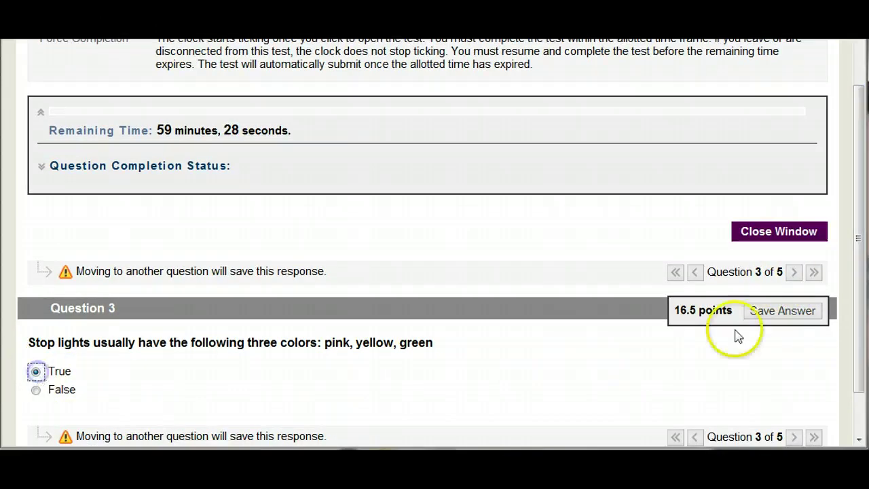
click(795, 272)
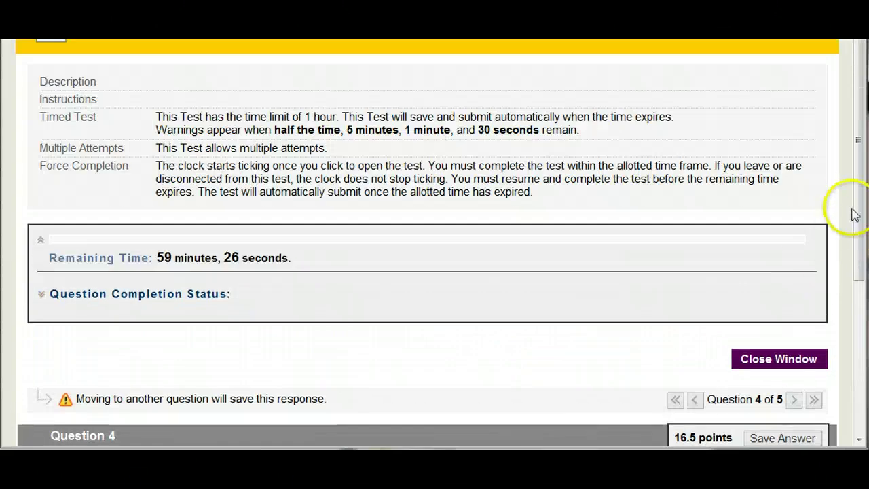
Step: Leave the fruit color matching question unanswered, move on to question 5 and view its answer choices
drag(857, 214, 859, 272)
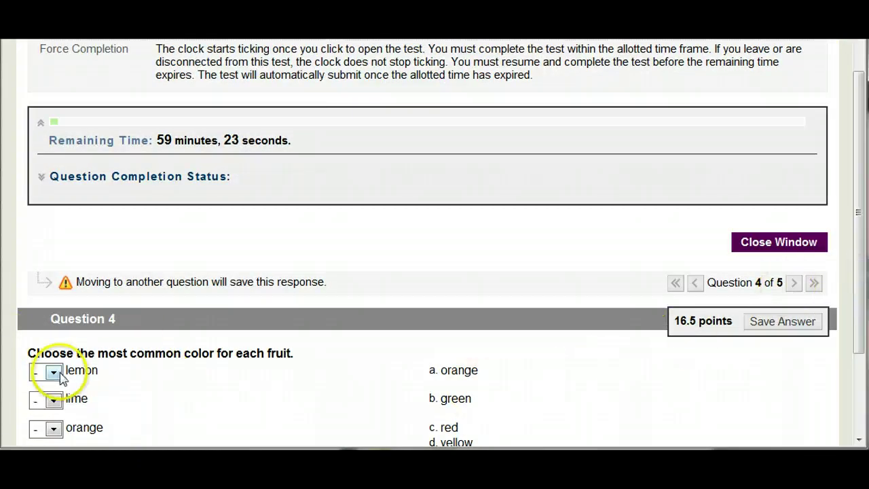
click(794, 285)
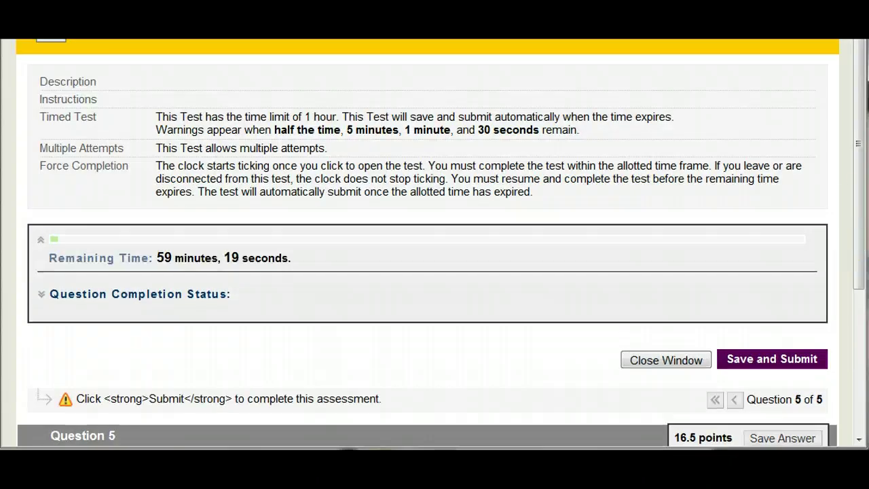
drag(864, 185, 859, 331)
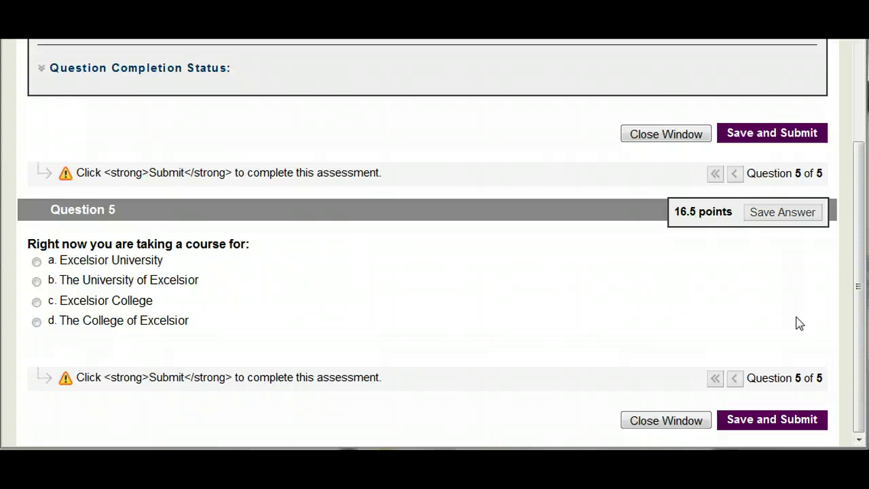
Step: Save and submit the test despite the incomplete questions and open the review of its results
drag(860, 317, 860, 174)
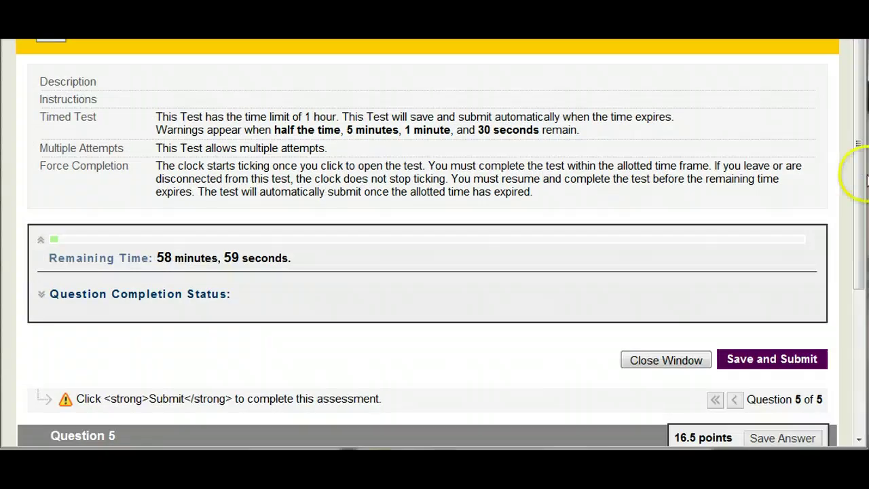
click(781, 366)
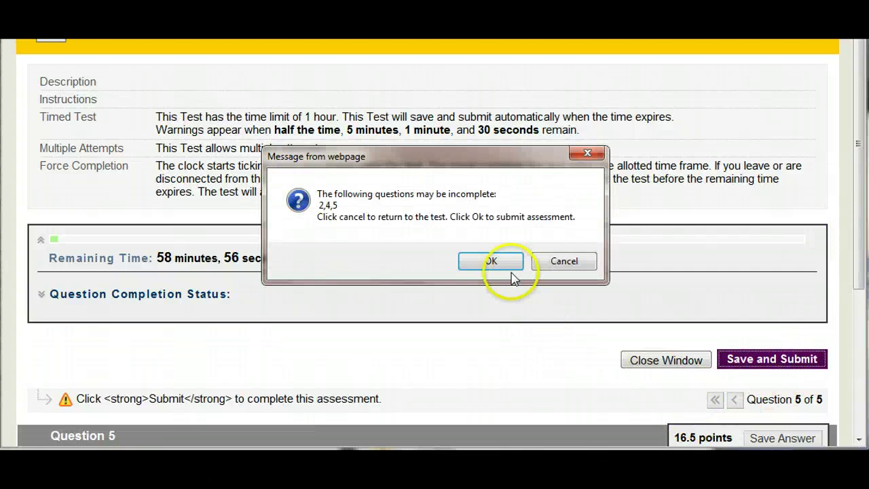
click(492, 262)
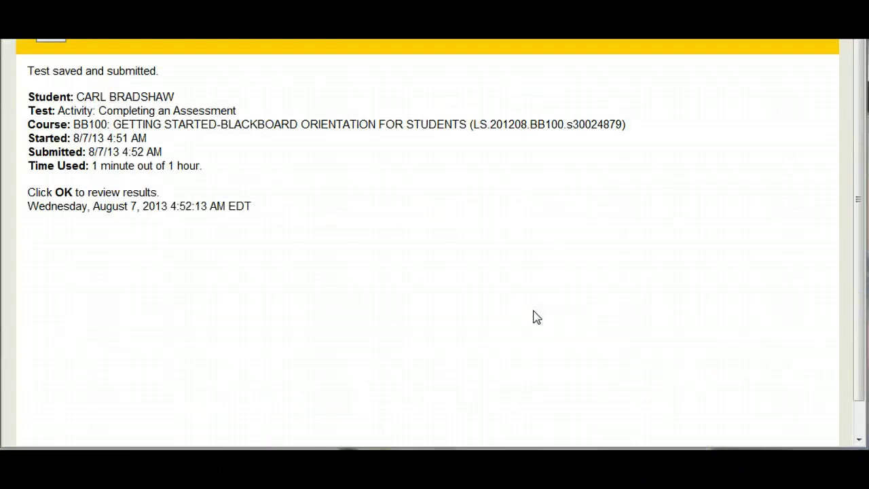
scroll(612, 238, down, 2)
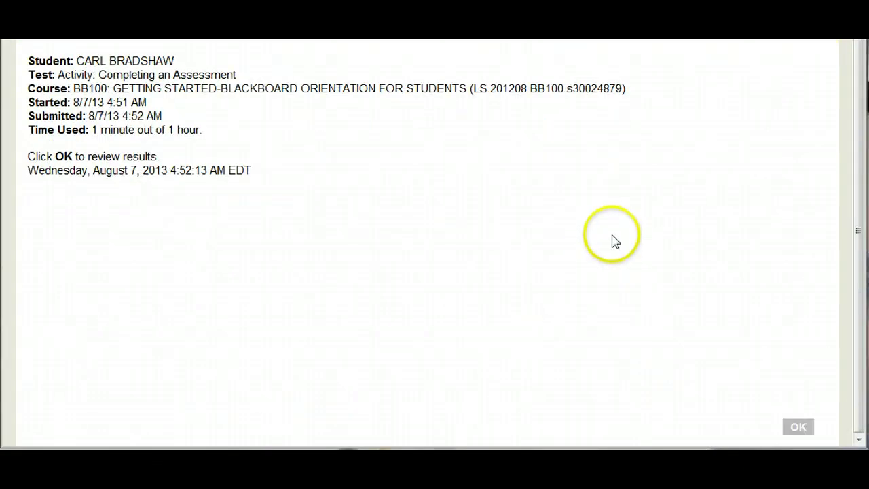
click(798, 429)
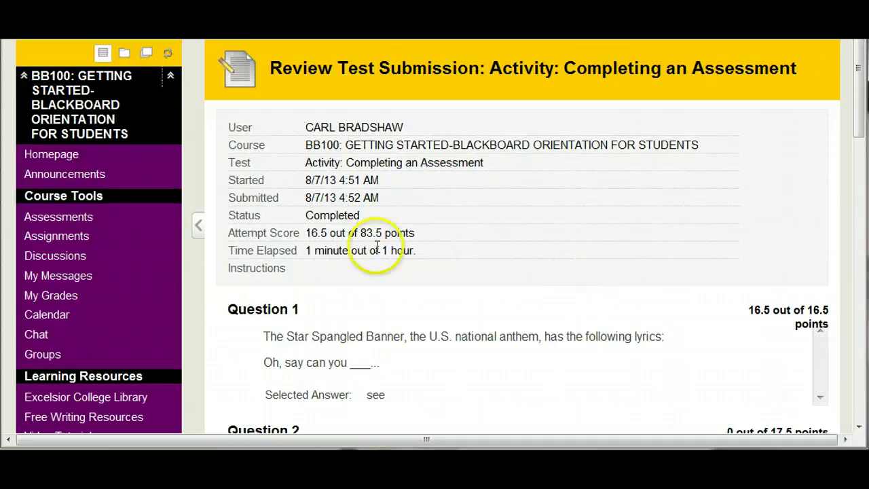
Step: Open My Grades for the course and look through the current grade, graded items and upcoming items
click(70, 299)
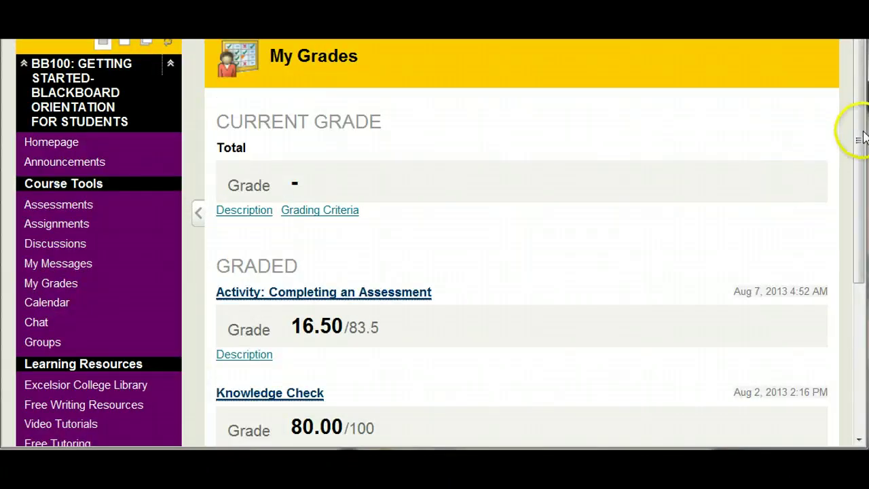
drag(860, 136, 860, 202)
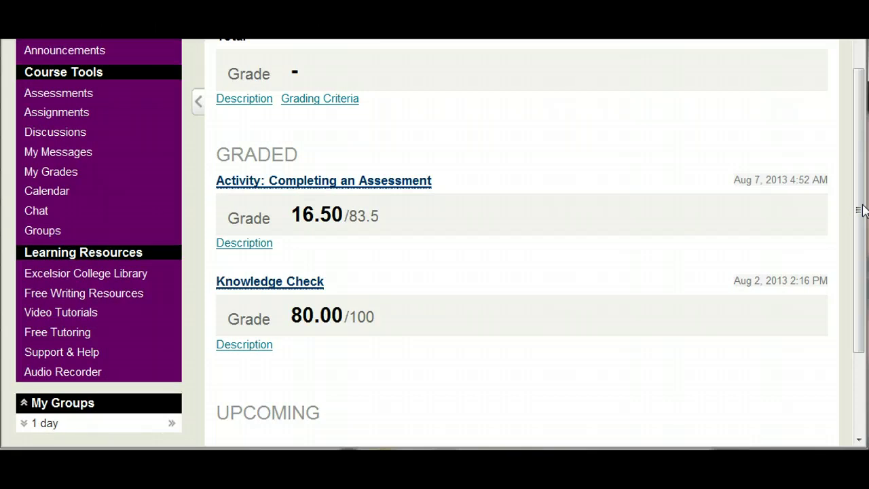
drag(861, 211, 861, 193)
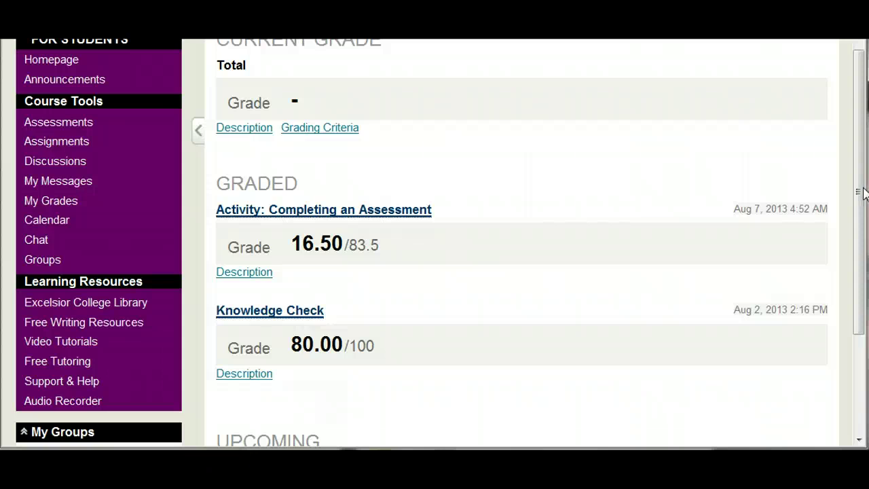
drag(861, 177, 853, 208)
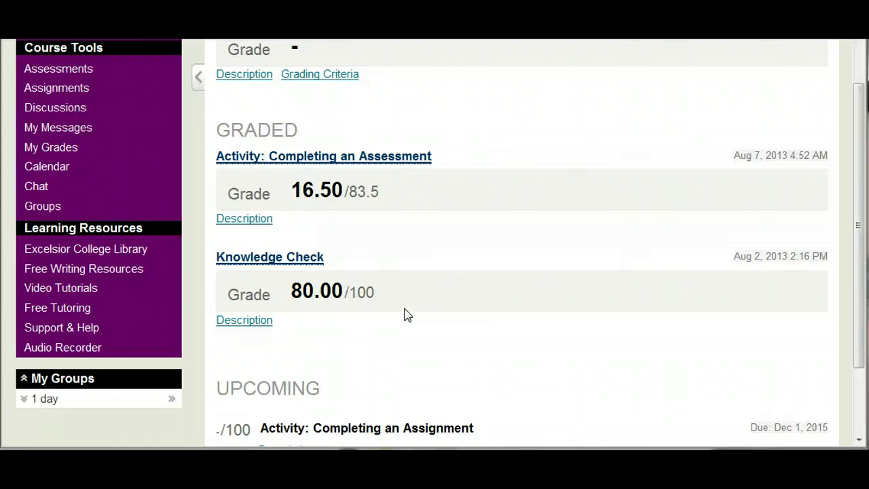
scroll(414, 315, down, 3)
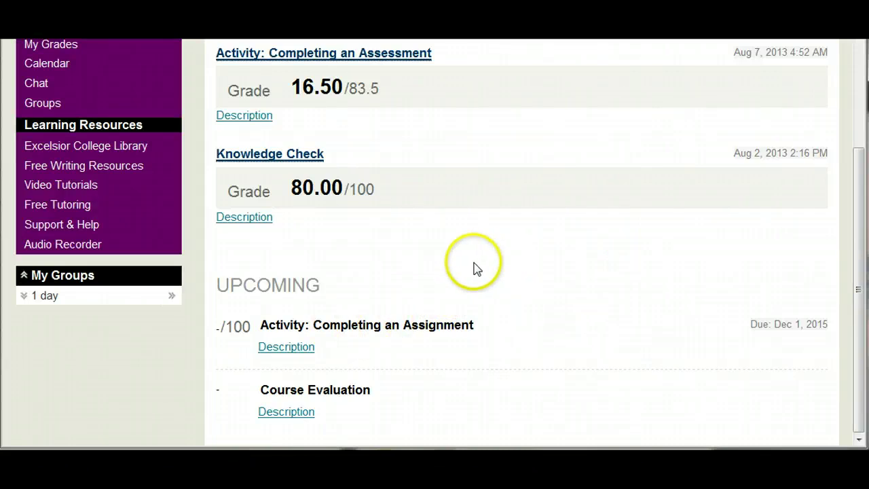
scroll(476, 266, up, 2)
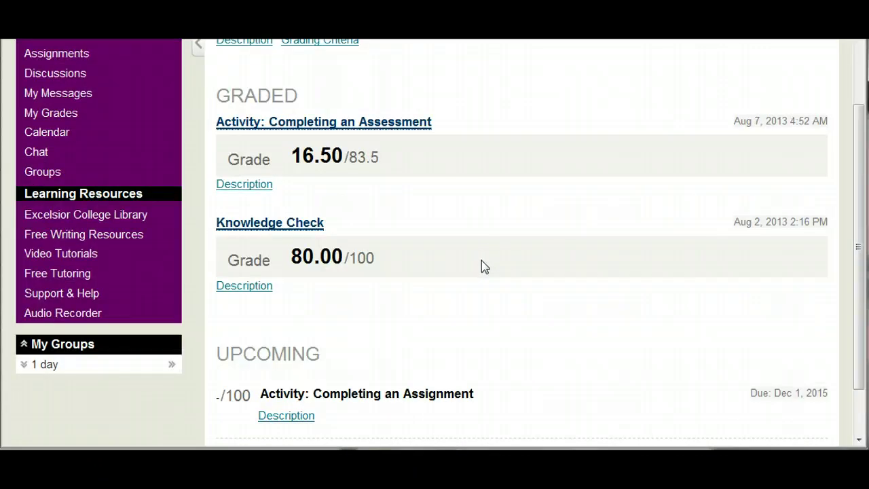
scroll(484, 267, up, 2)
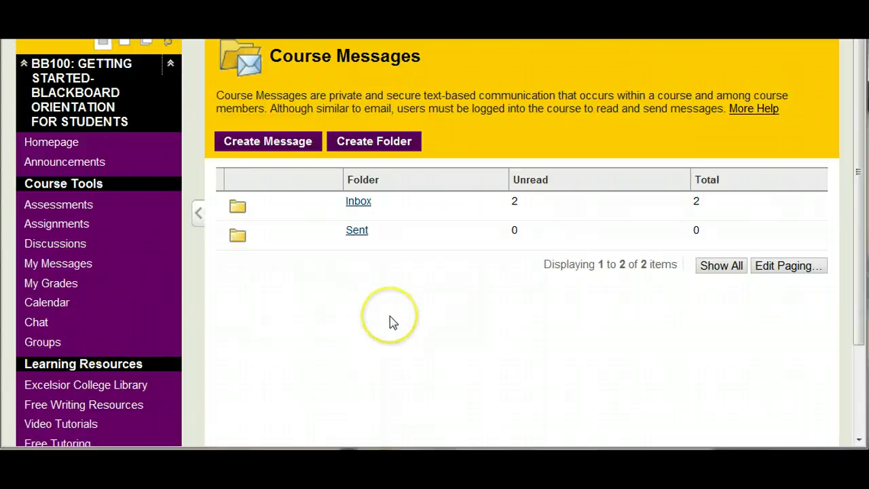
Step: Start a new course message in the U.S. Military History course and add the second-listed instructor as its To recipient
click(268, 139)
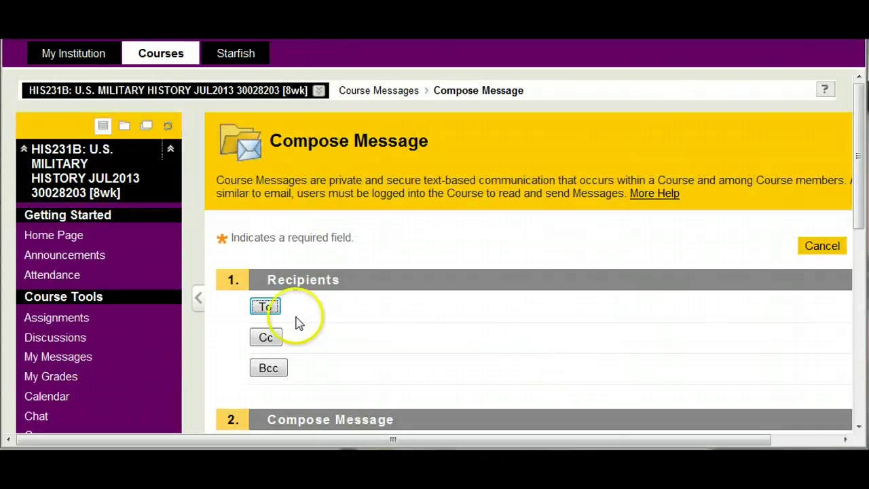
click(267, 307)
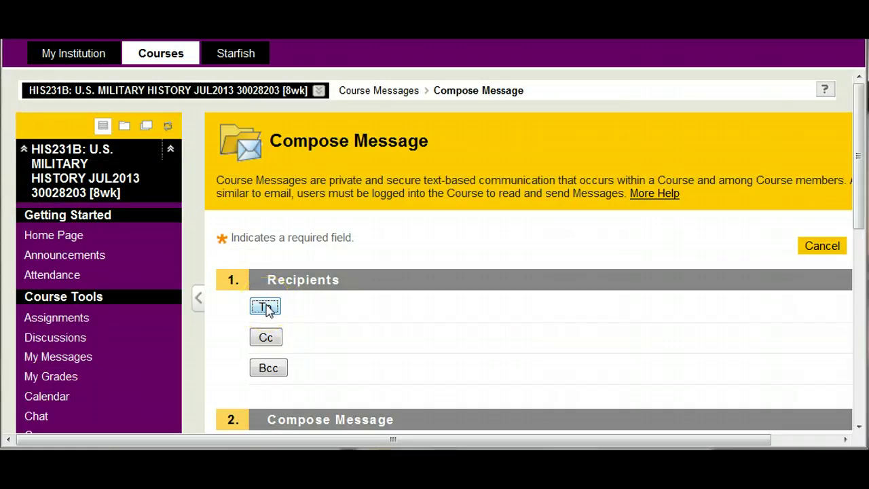
click(267, 308)
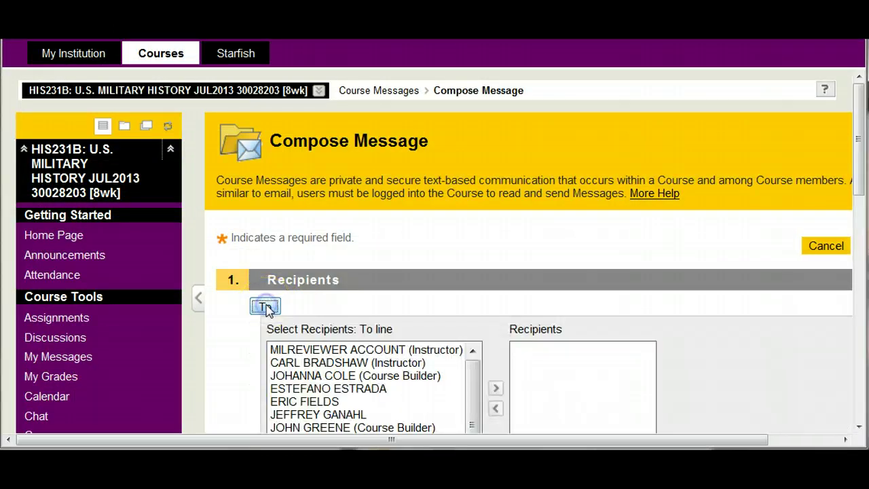
click(362, 365)
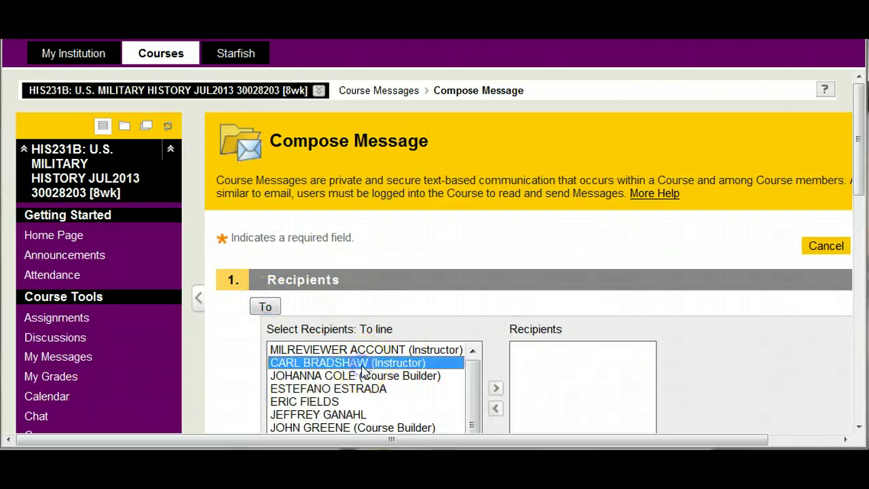
click(495, 391)
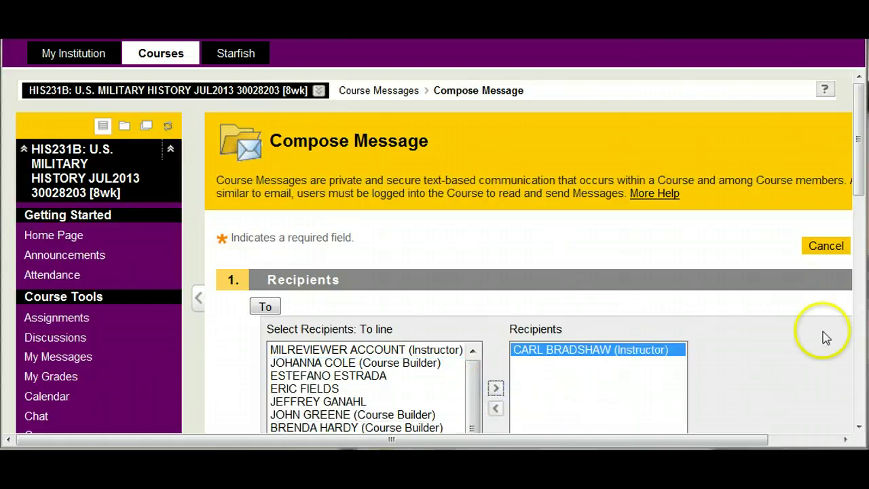
Step: Enter "Test" as the message subject and "I wish grade book worked." as its body
drag(860, 168, 861, 301)
click(465, 282)
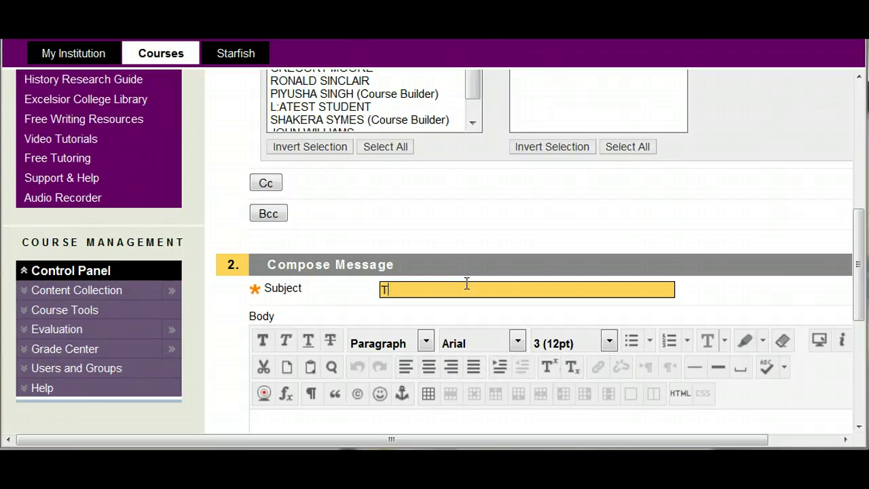
click(605, 293)
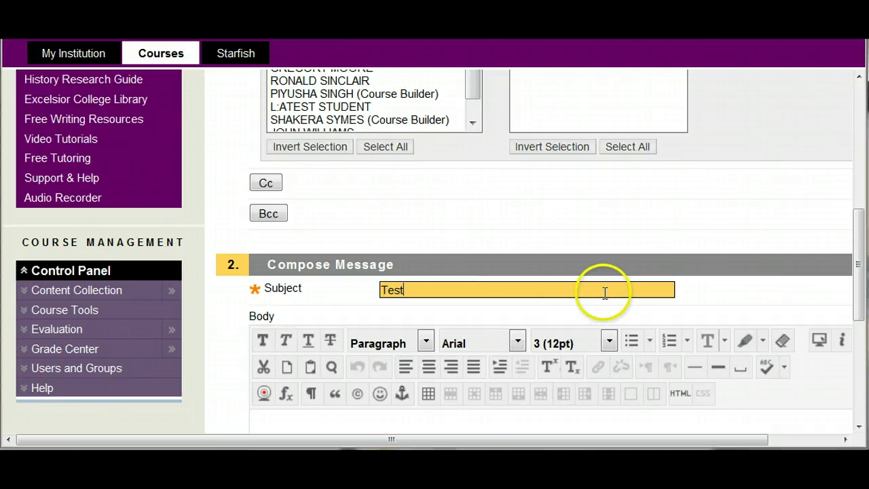
scroll(605, 293, down, 3)
click(395, 317)
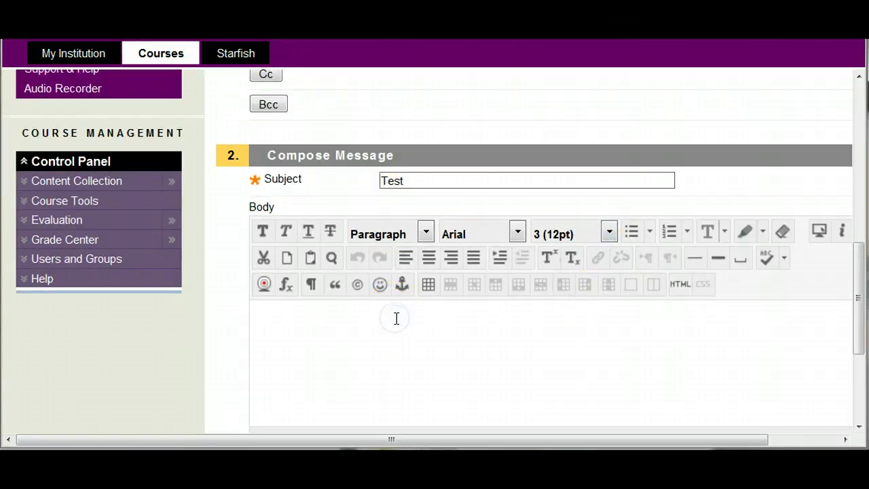
text(I wish grad)
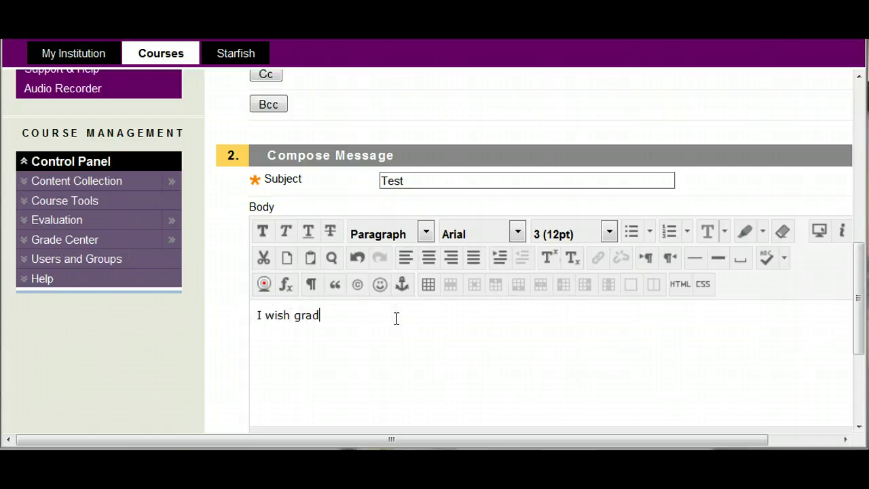
text(e book worked.)
Step: Check the message's attachment and submit sections, then return to its recipients section
scroll(716, 371, down, 3)
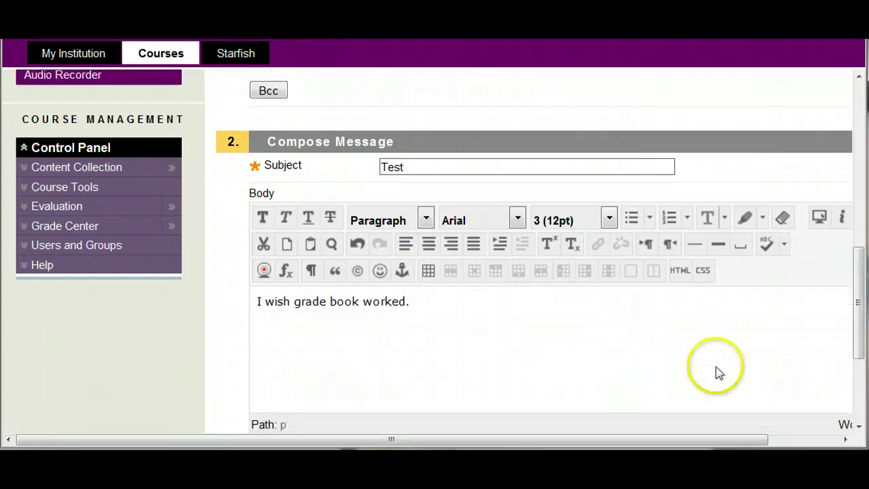
drag(682, 438, 766, 441)
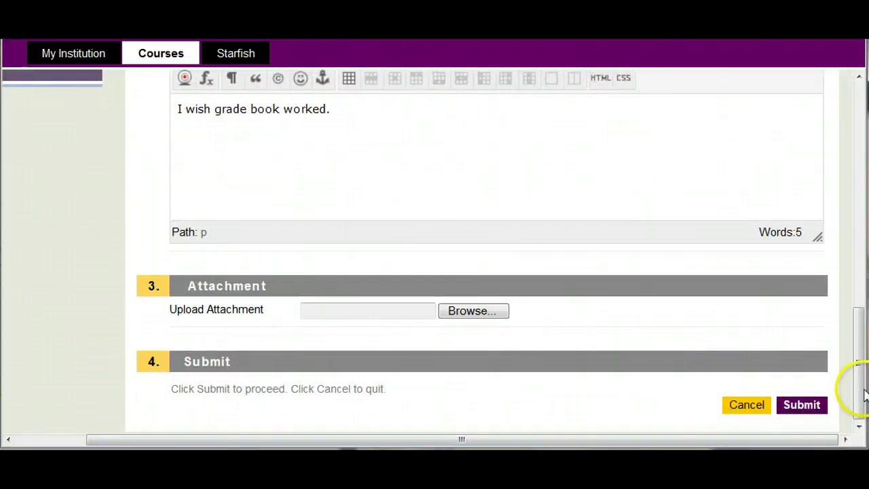
drag(854, 379, 857, 146)
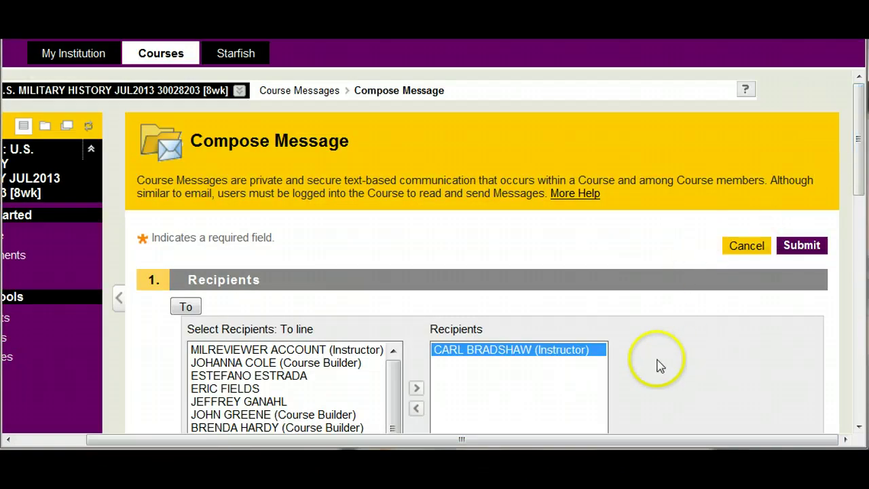
drag(607, 438, 536, 440)
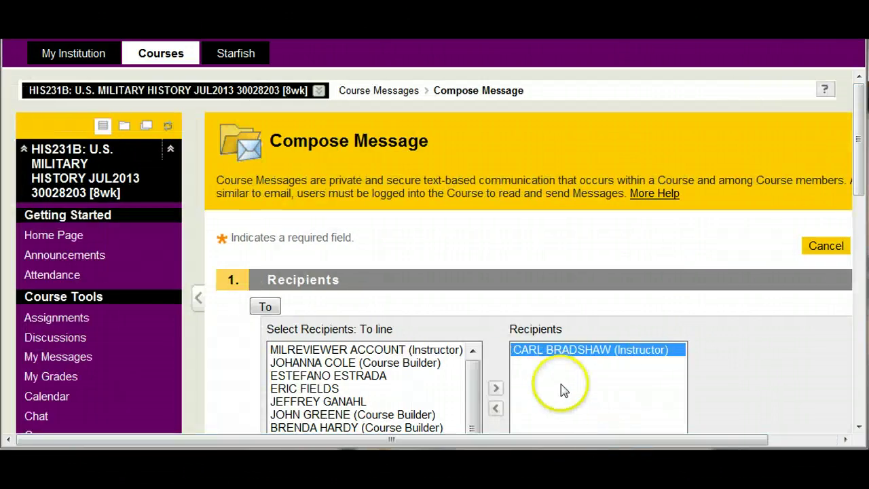
Step: Leave the unsent message, view the Inbox folder of the course messages and open the July 16, 2013 message
click(52, 359)
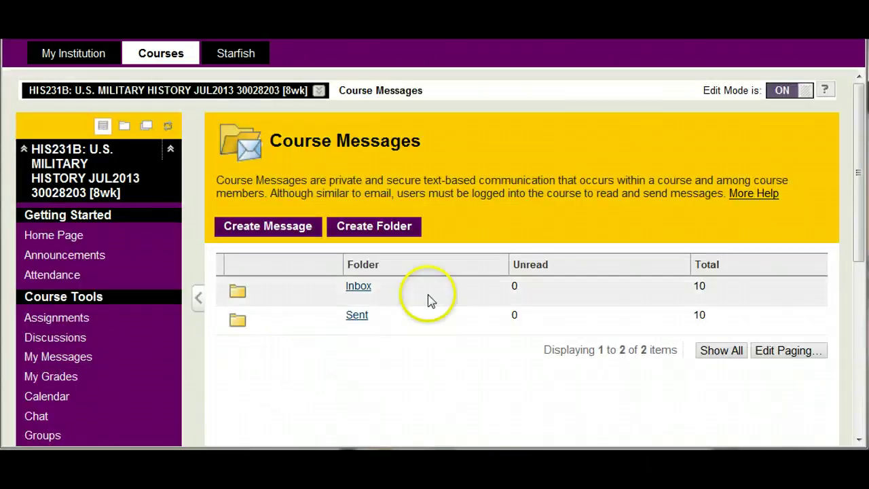
click(366, 296)
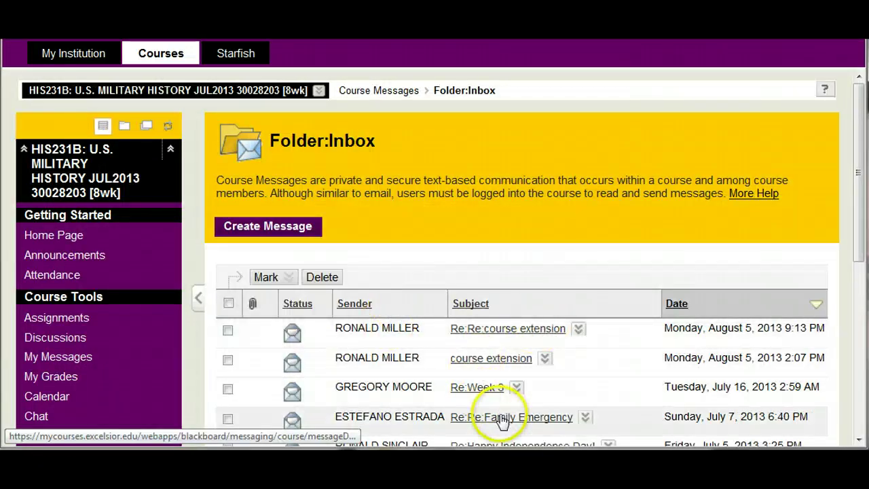
click(486, 391)
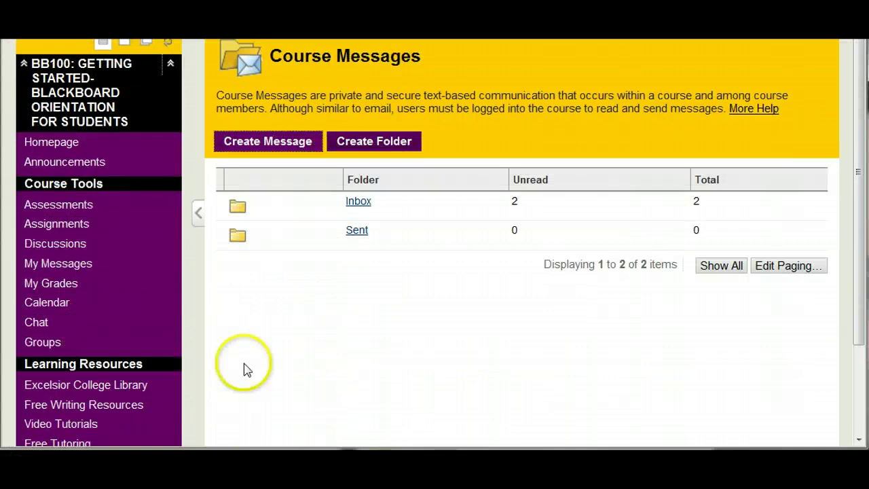
Step: Open the "1 day" group's page from the orientation course's Groups and look through its member list
click(56, 346)
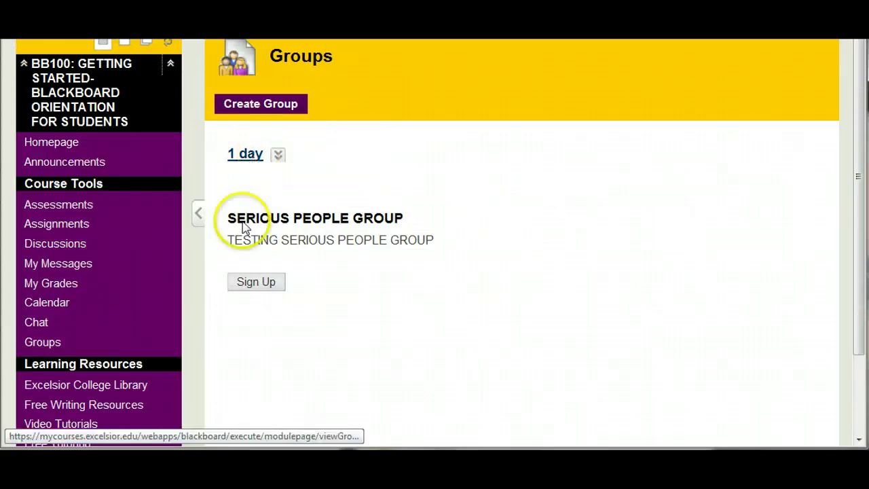
click(246, 158)
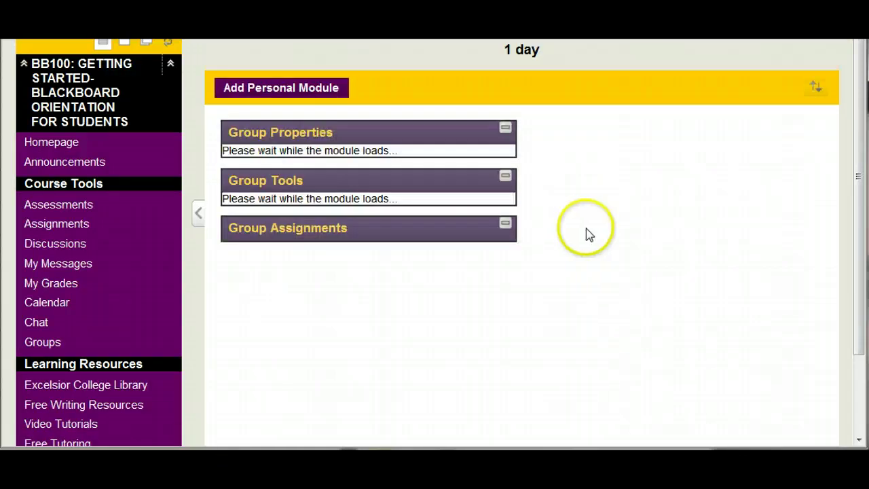
click(732, 227)
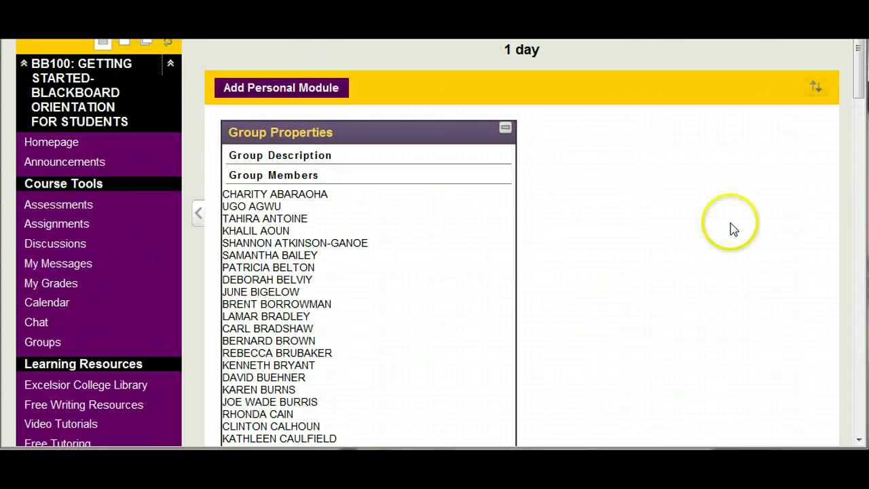
scroll(730, 227, down, 3)
scroll(731, 227, down, 11)
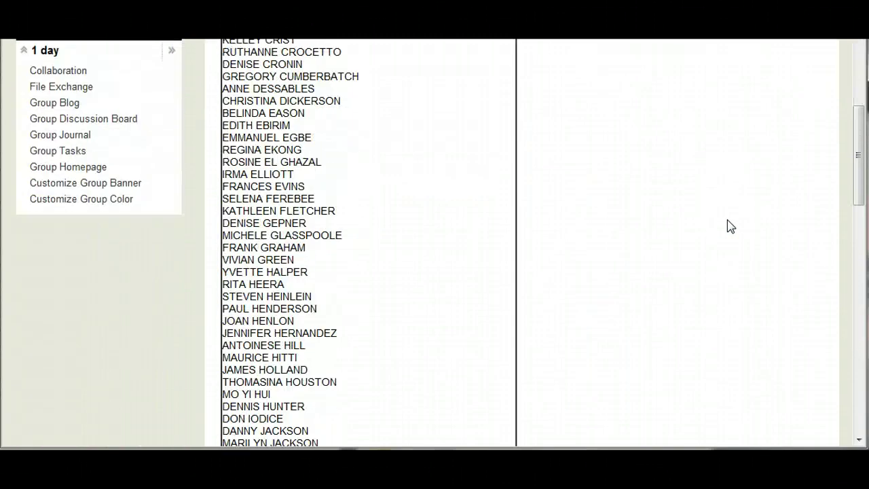
Step: Open the "1 day" group's blog and look over the comment form of the "test" entry
scroll(732, 227, down, 8)
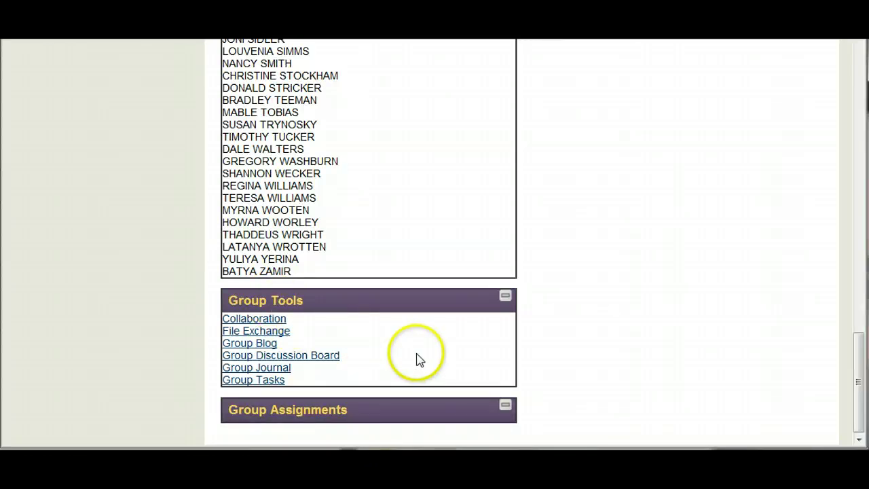
click(257, 346)
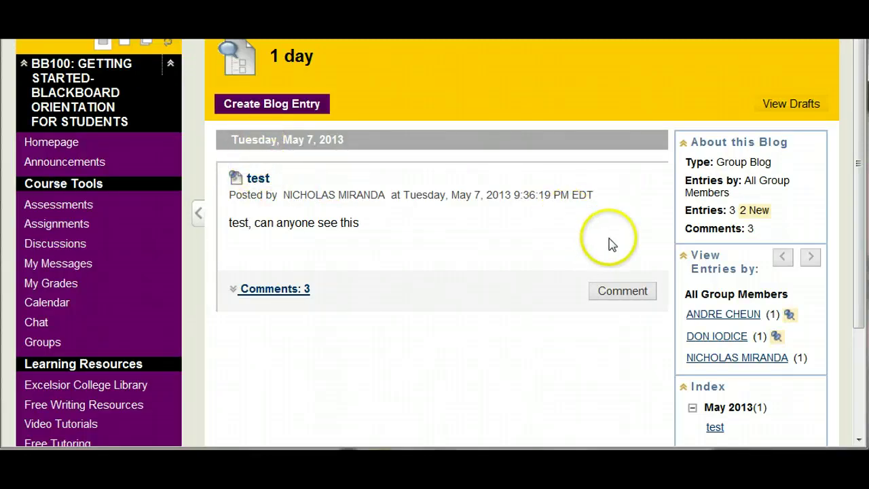
click(616, 292)
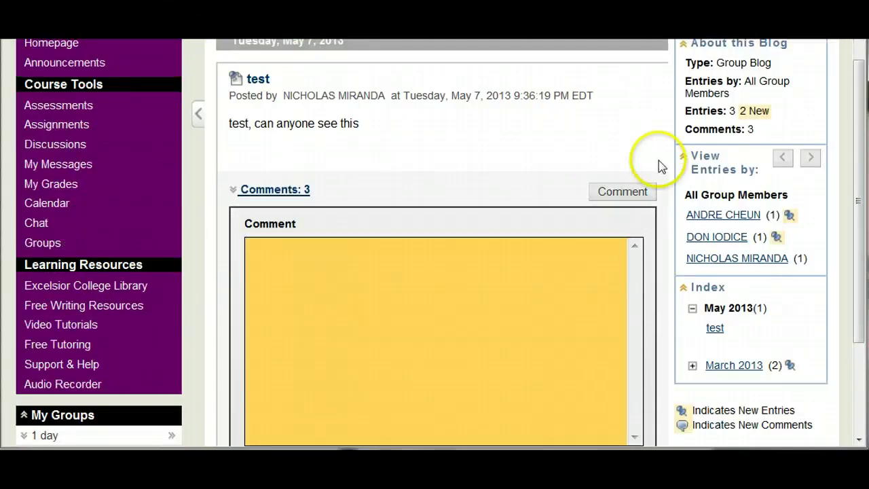
scroll(600, 197, down, 3)
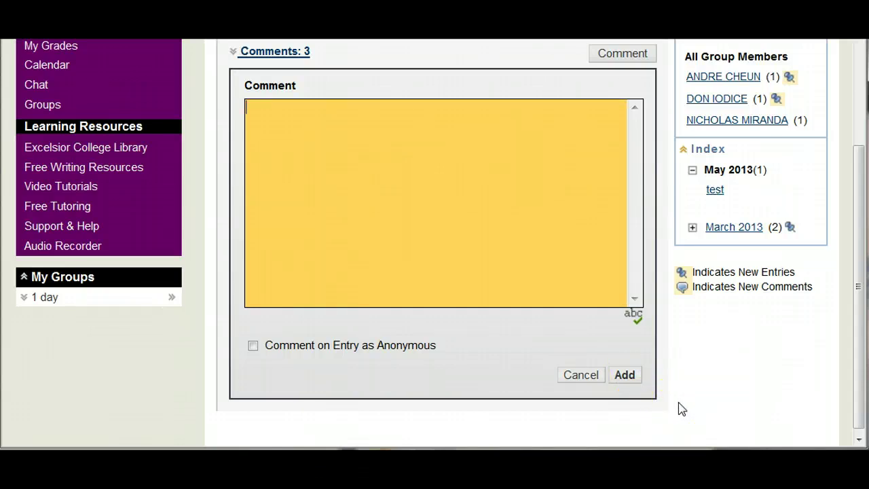
scroll(682, 409, up, 3)
scroll(682, 408, up, 2)
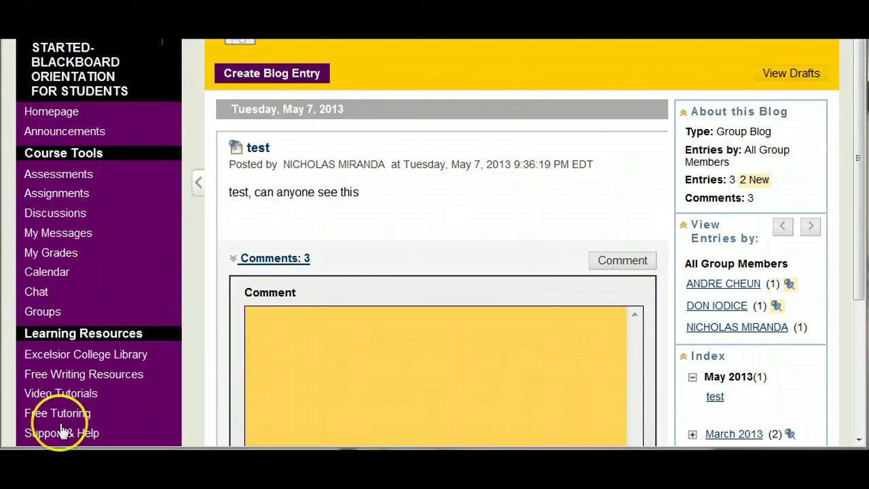
Step: Return to the "1 day" group's page, reopen its blog and start a new entry titled "My Entry"
scroll(460, 282, down, 20)
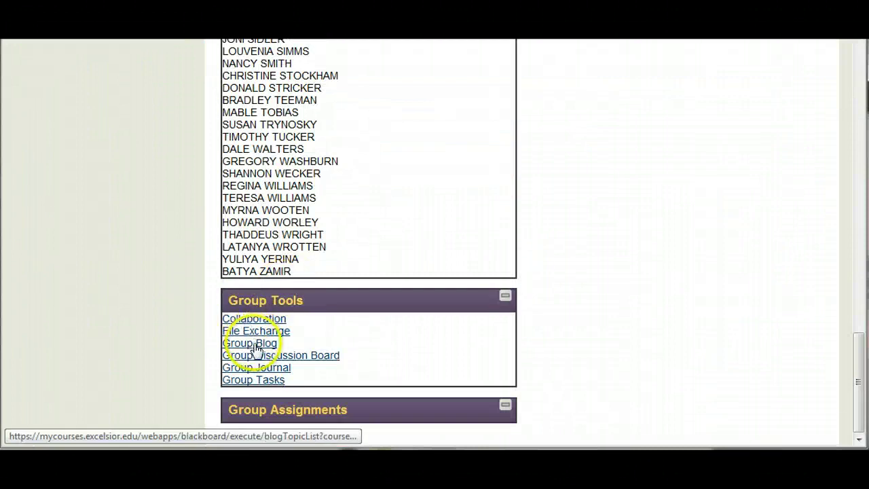
click(231, 344)
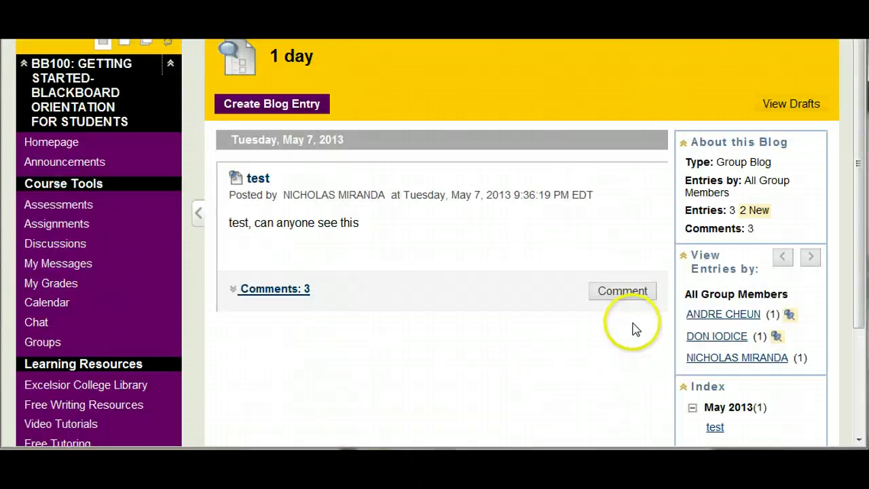
click(291, 109)
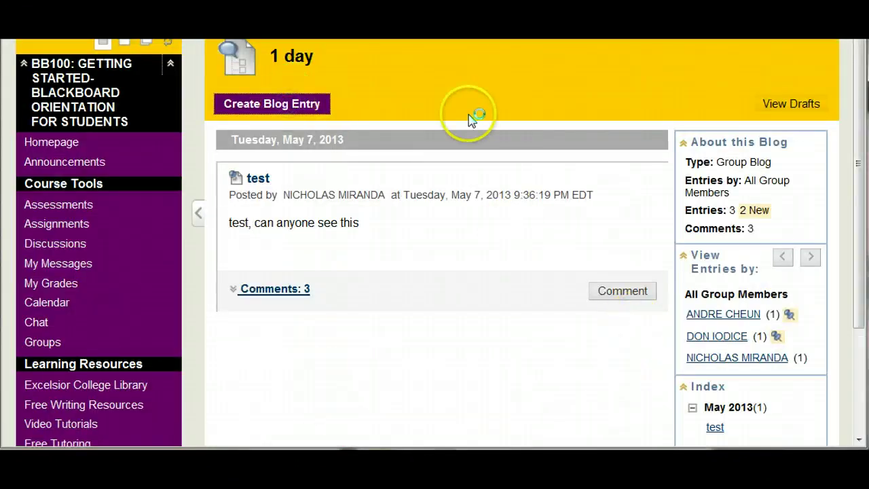
scroll(520, 222, up, 1)
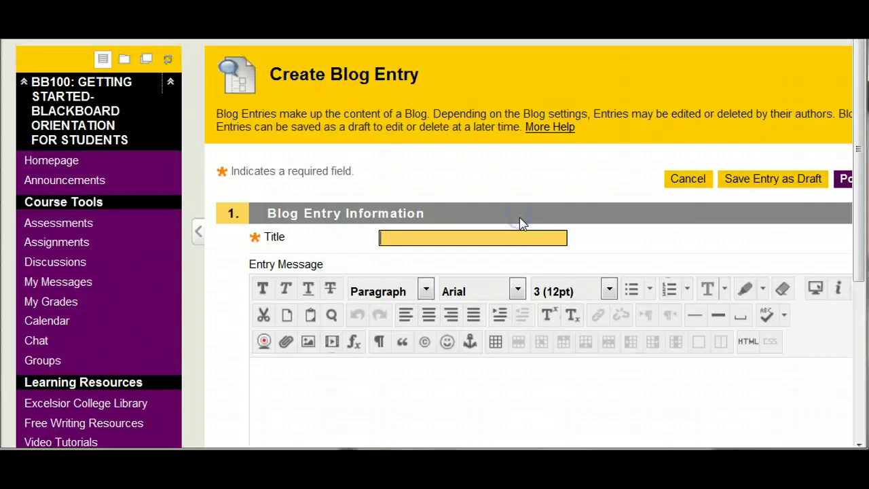
click(531, 235)
text(My Entry)
scroll(581, 252, down, 3)
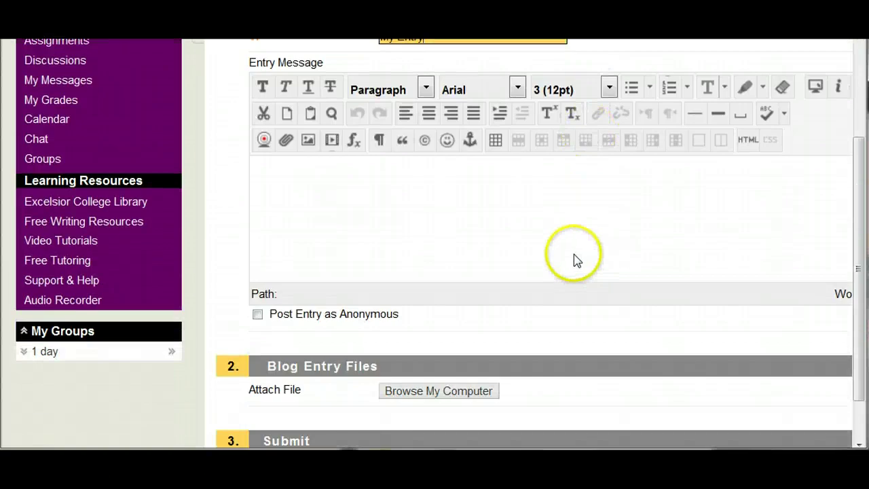
Step: Write "Here's my brilliant contribution." as the blog entry's message and review the form's attachment and submit sections
click(574, 254)
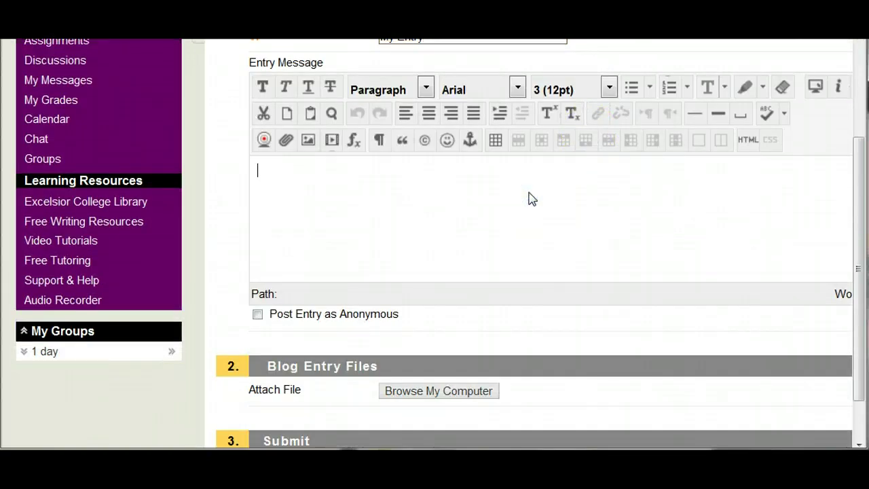
text(Her)
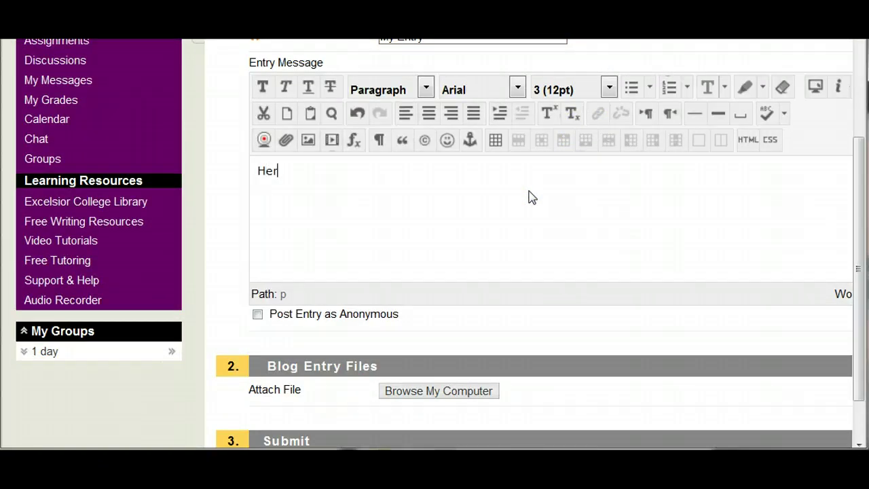
text(e's my brilliant contri)
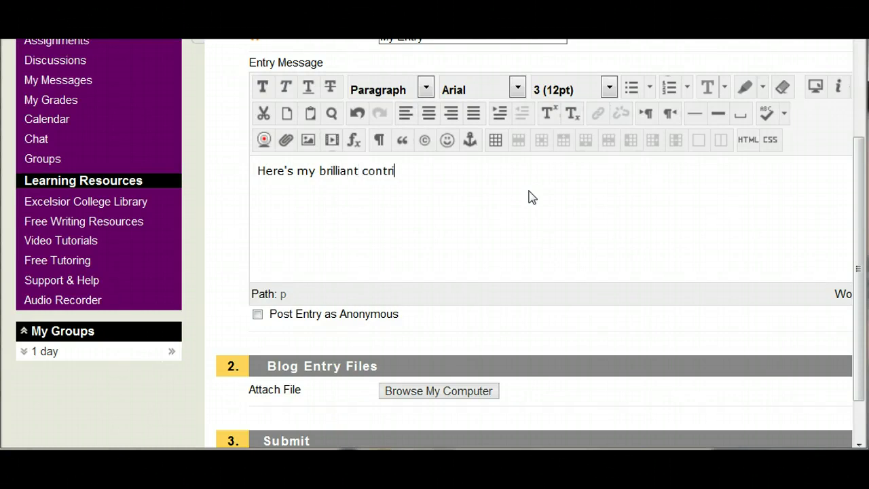
text(bution.)
scroll(534, 196, down, 2)
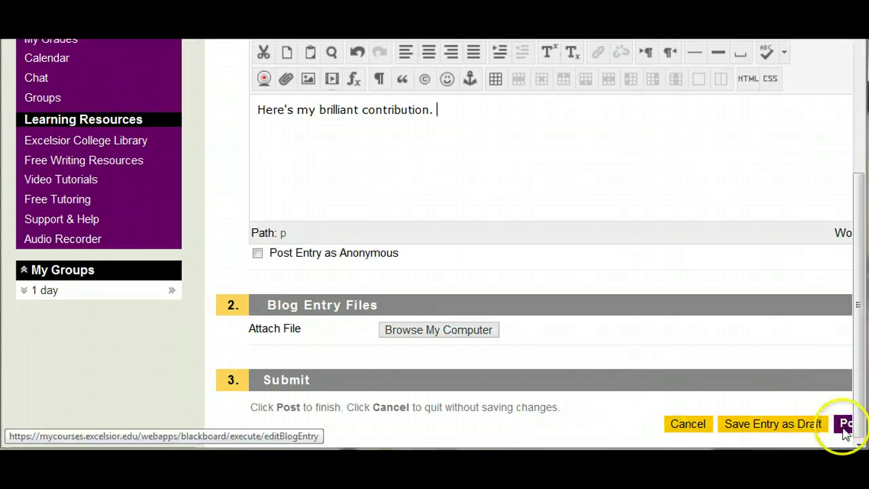
scroll(639, 253, up, 2)
scroll(638, 253, up, 5)
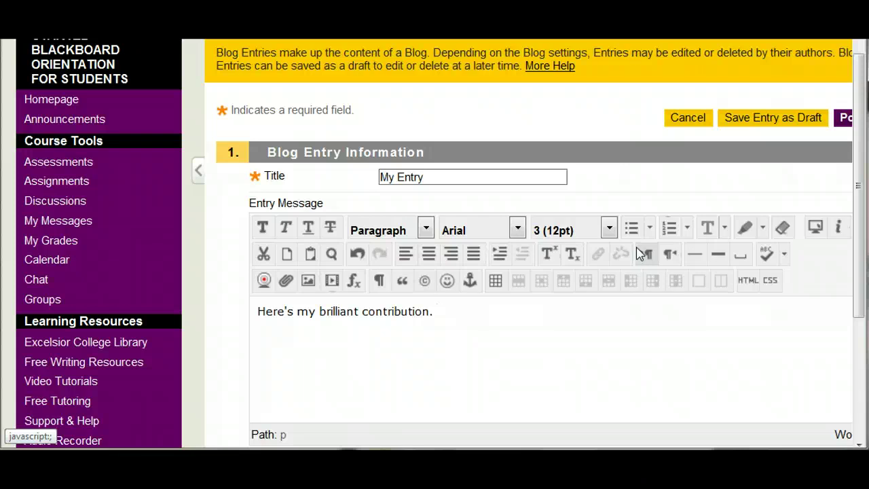
Step: Switch to the Introduction to Oceanography course and open the Environment Security wiki from its course tools
click(357, 359)
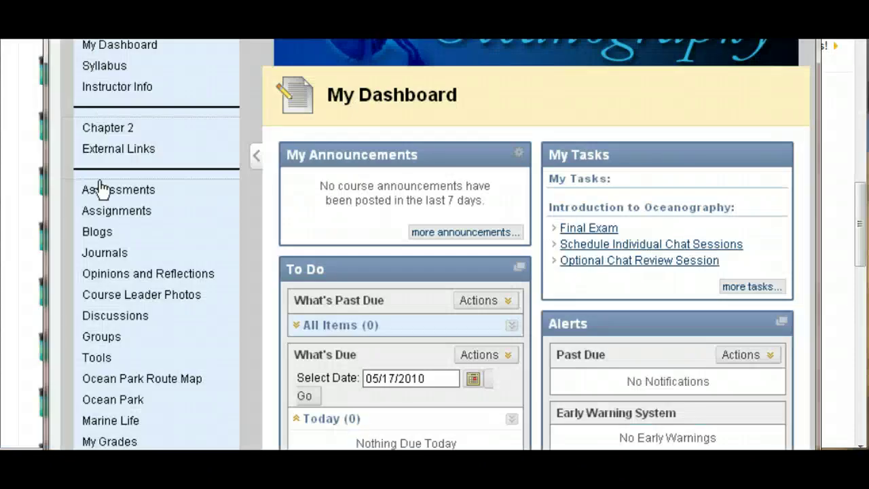
click(99, 359)
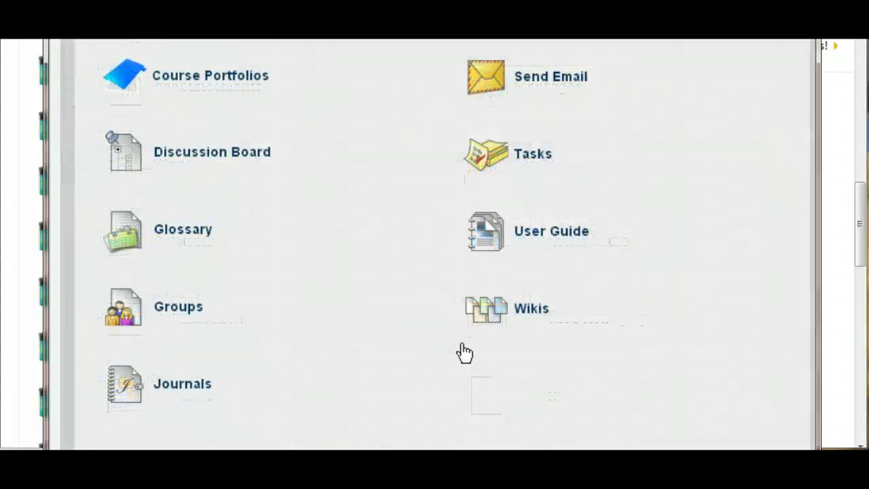
click(534, 318)
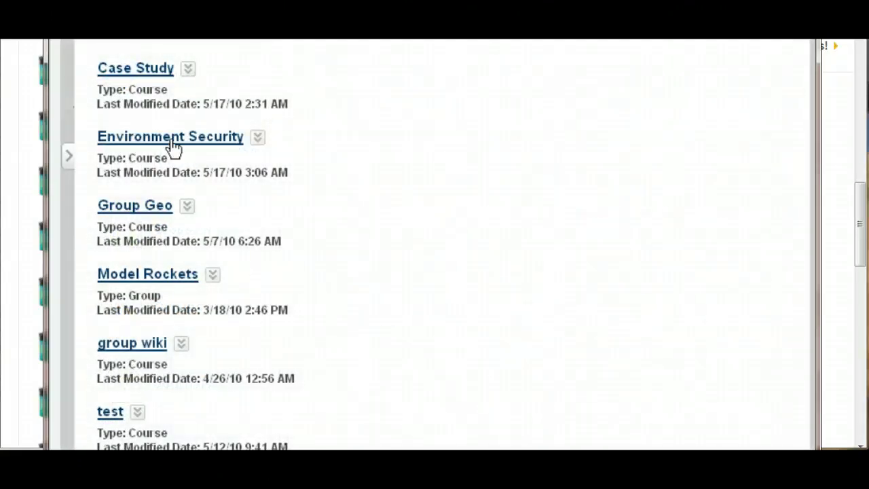
click(171, 138)
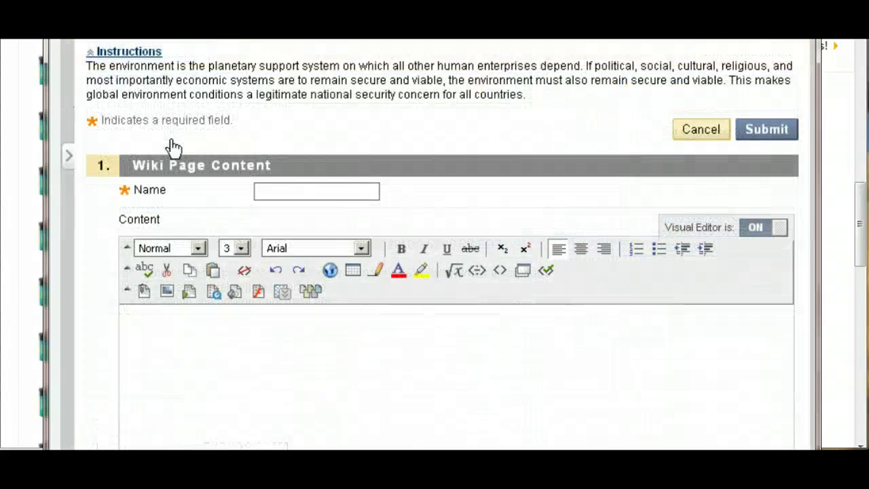
Step: Submit a new wiki page named "Guarding against the Greenhouse Effect" with "One way of protecting the environment is being aware of the greenhouse effect."
click(261, 198)
key(ctrl+v)
click(264, 206)
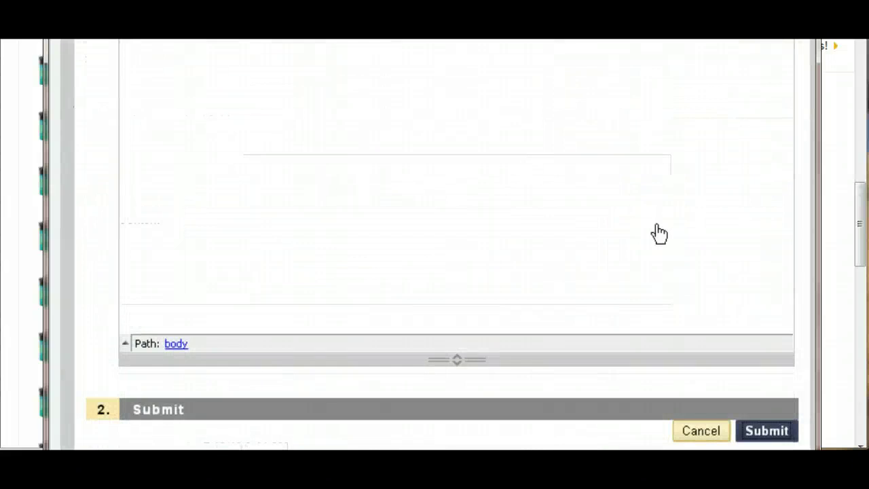
click(766, 431)
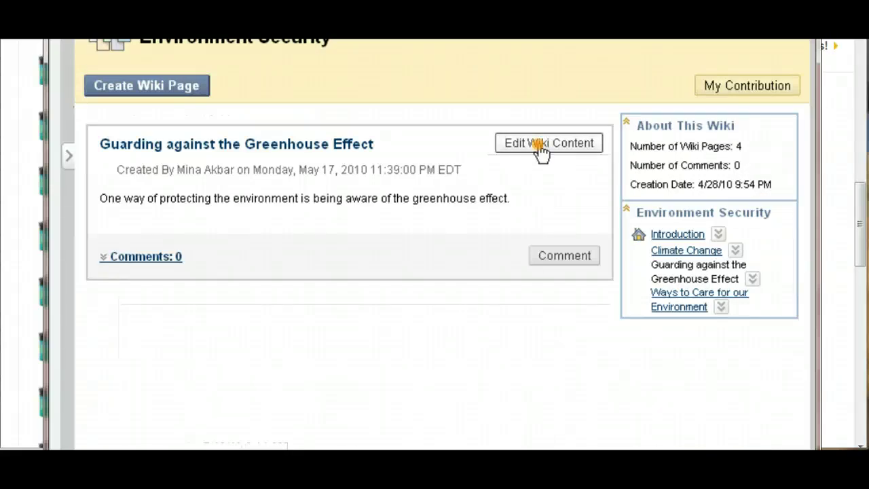
Step: Edit the greenhouse effect wiki page, appending an explanation of how atmospheric gases absorb radiative energy, transfer heat and re-radiate energy in all directions
click(542, 145)
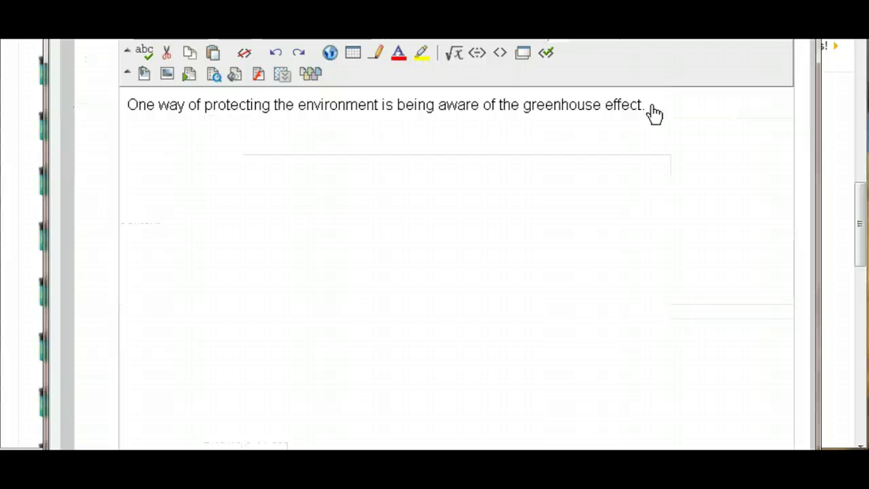
text(The greenhouse effect is a process by which radiative energy leaving a surface is absorbed by some atmospheric gases. They transfer heat to other components of the atmosphere, and also re-radiate the energy in all directions, including back down towards the surface.)
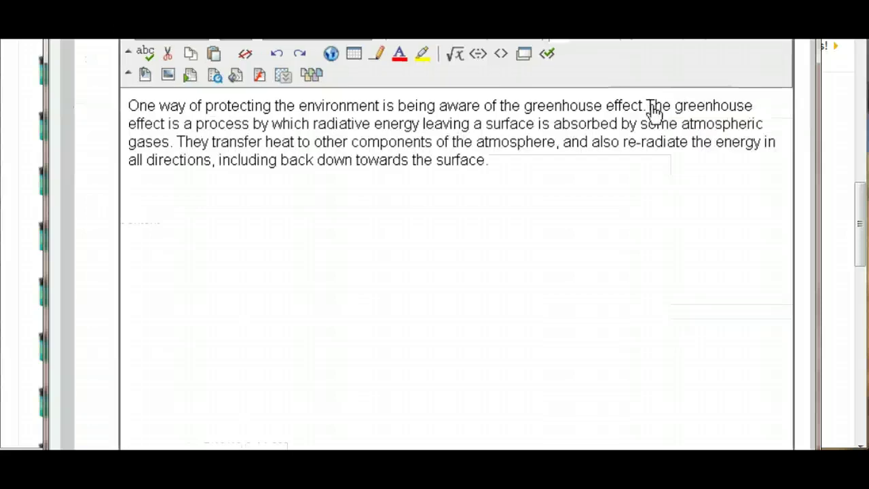